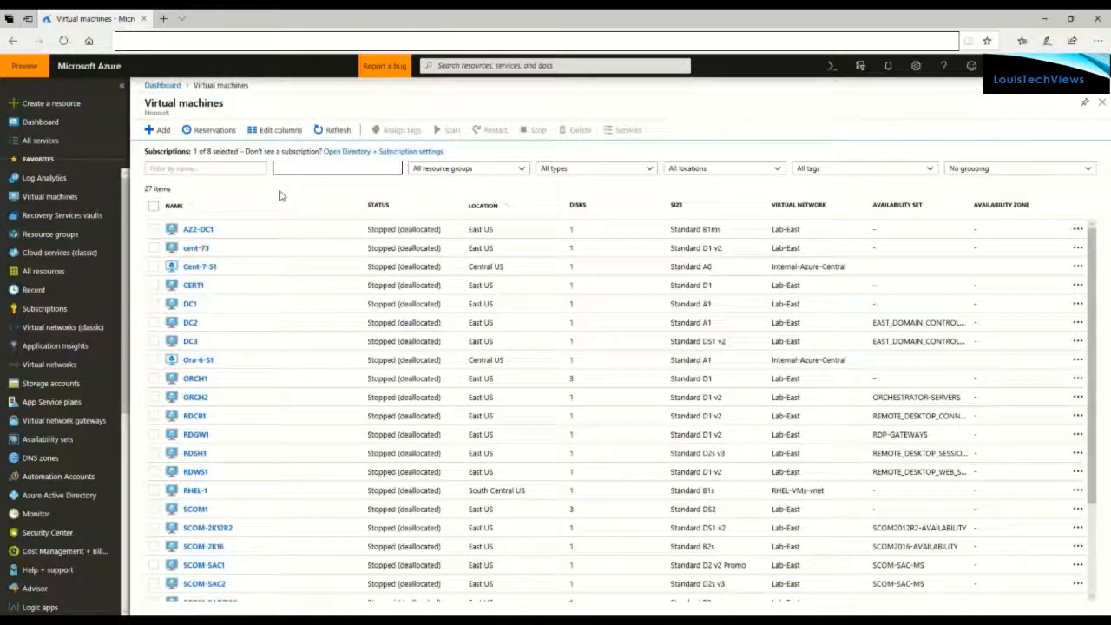
scroll(299, 211, down, 1)
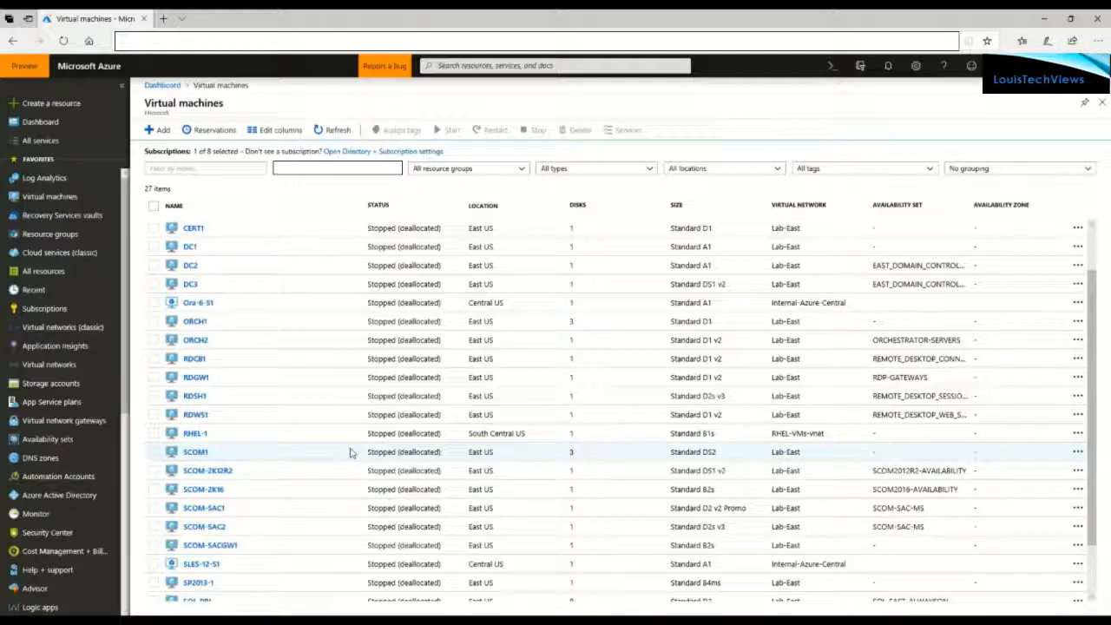
scroll(351, 452, down, 1)
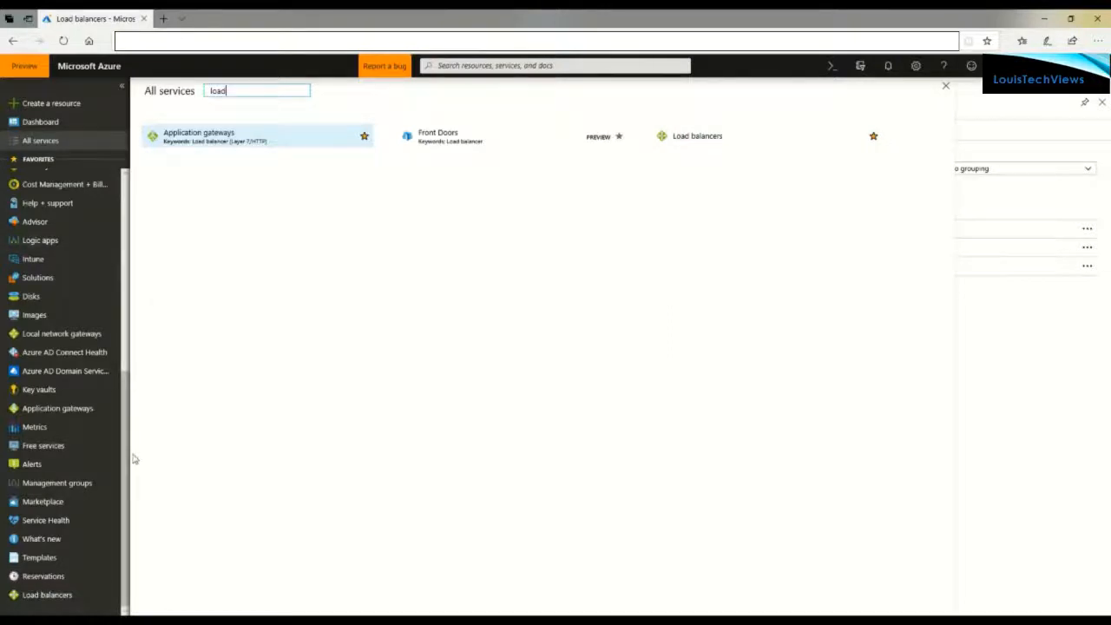
Open the Load balancers service and start a new public load balancer named LOUISTECHVIEWS-ALB-Sample-Public
click(705, 139)
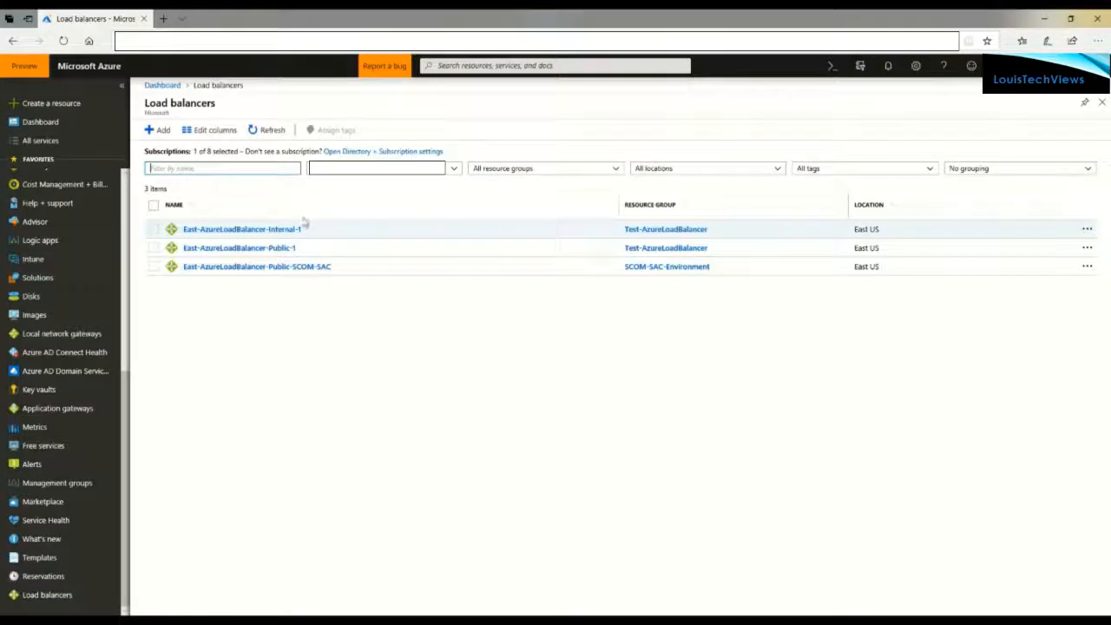
click(164, 132)
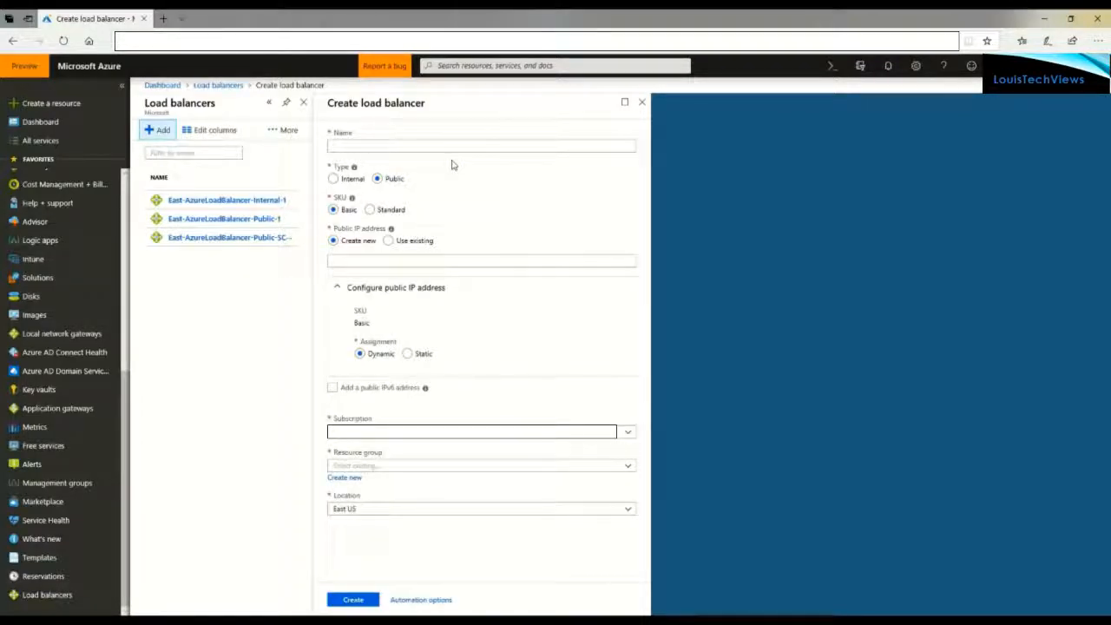
click(352, 151)
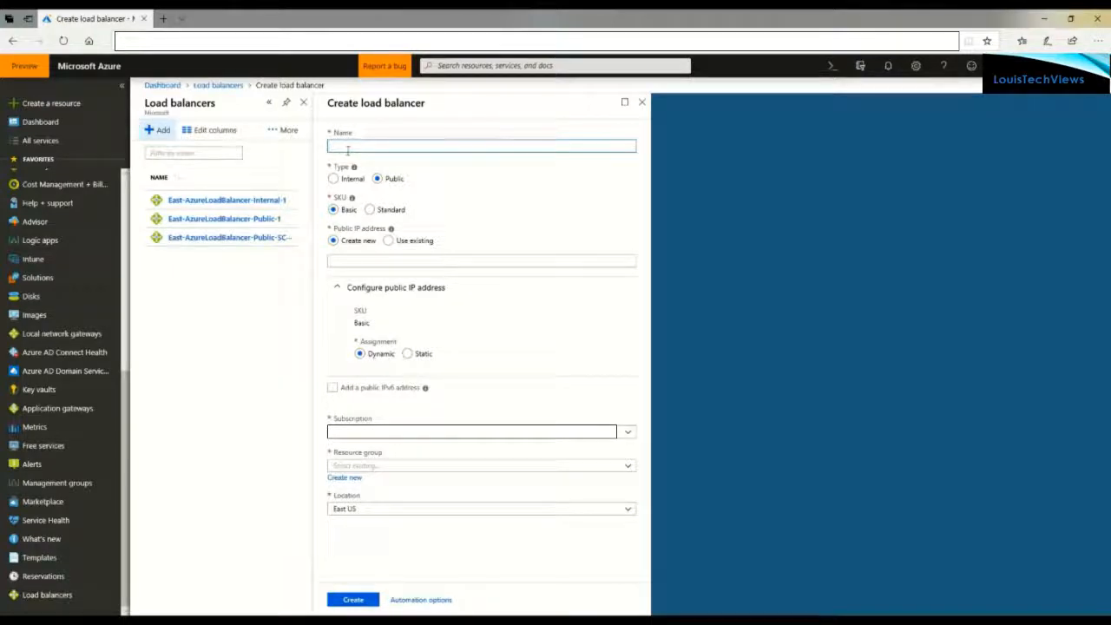
text(LOUISTECHV)
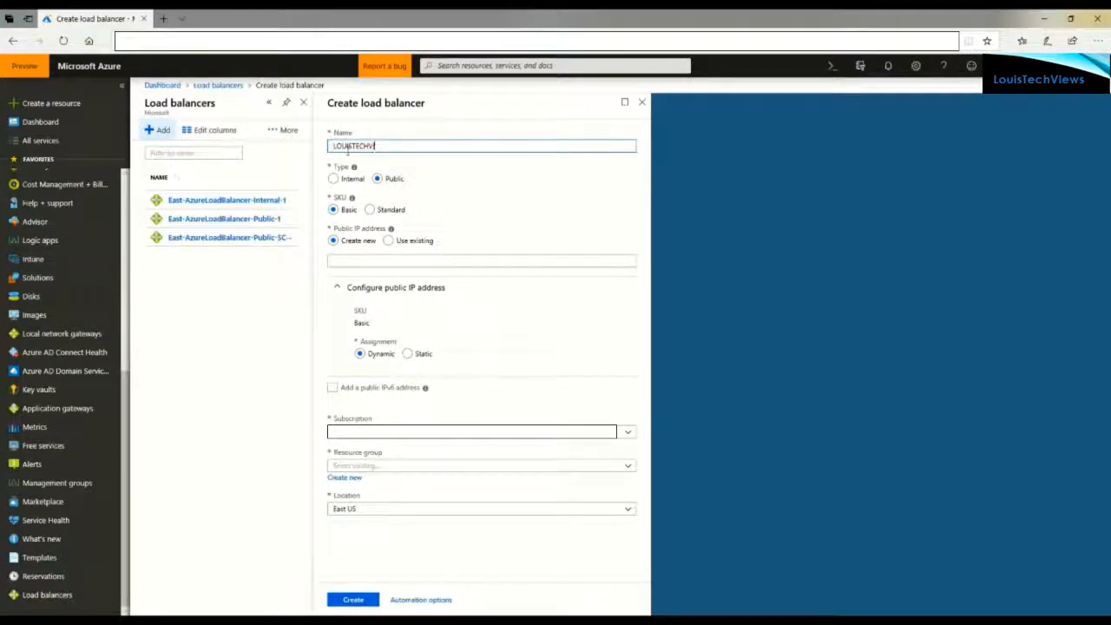
text(IEWS-Sample-I)
text(ublic)
click(427, 186)
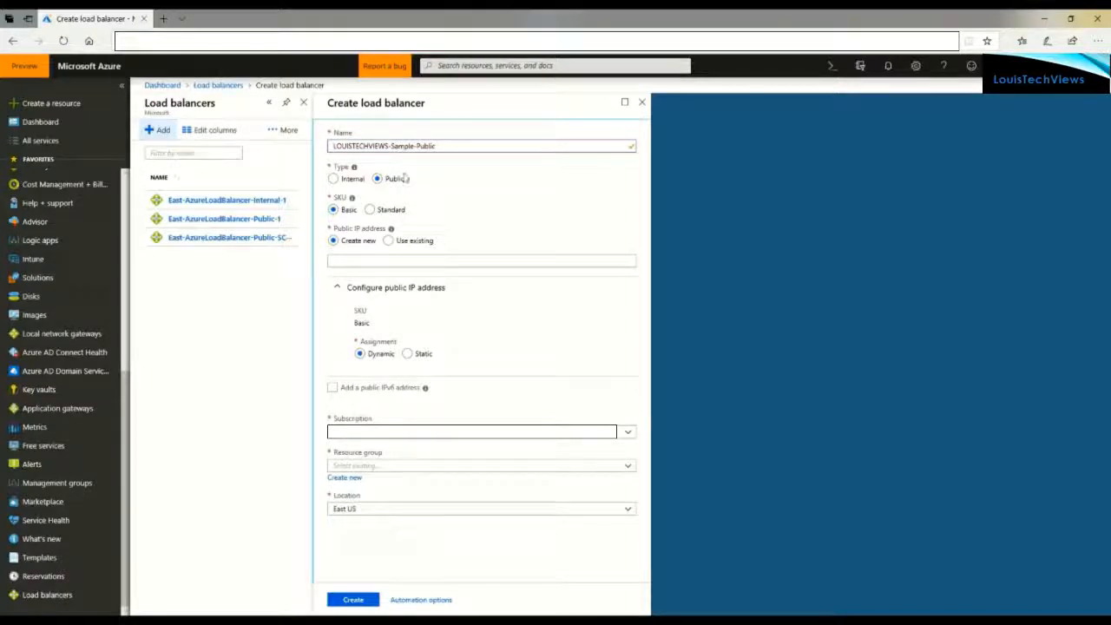
click(390, 149)
text(ALB-)
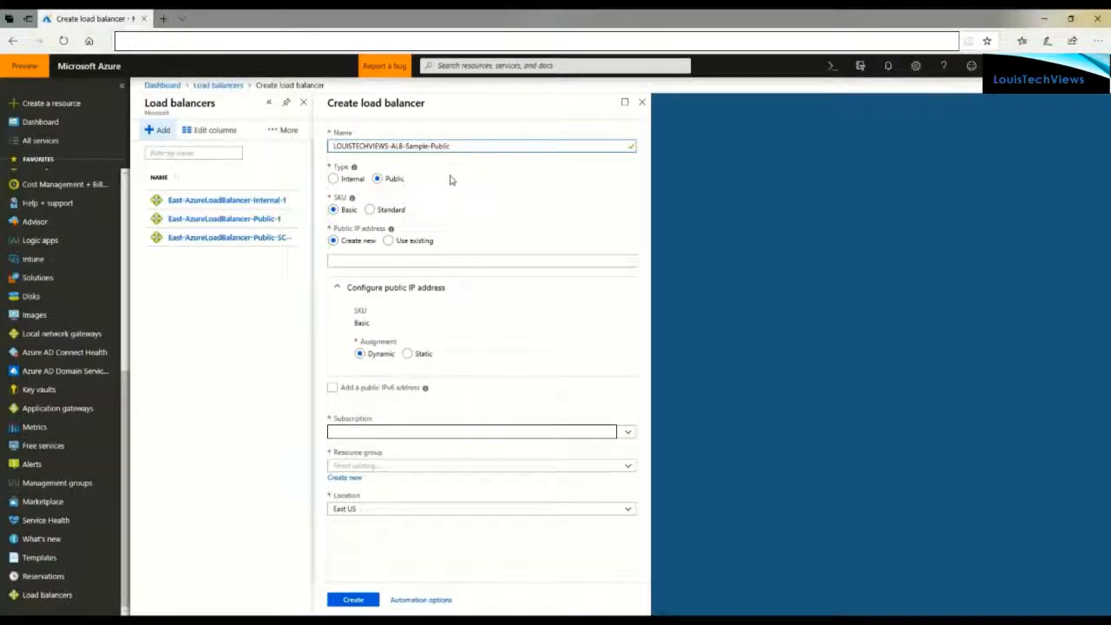
click(423, 180)
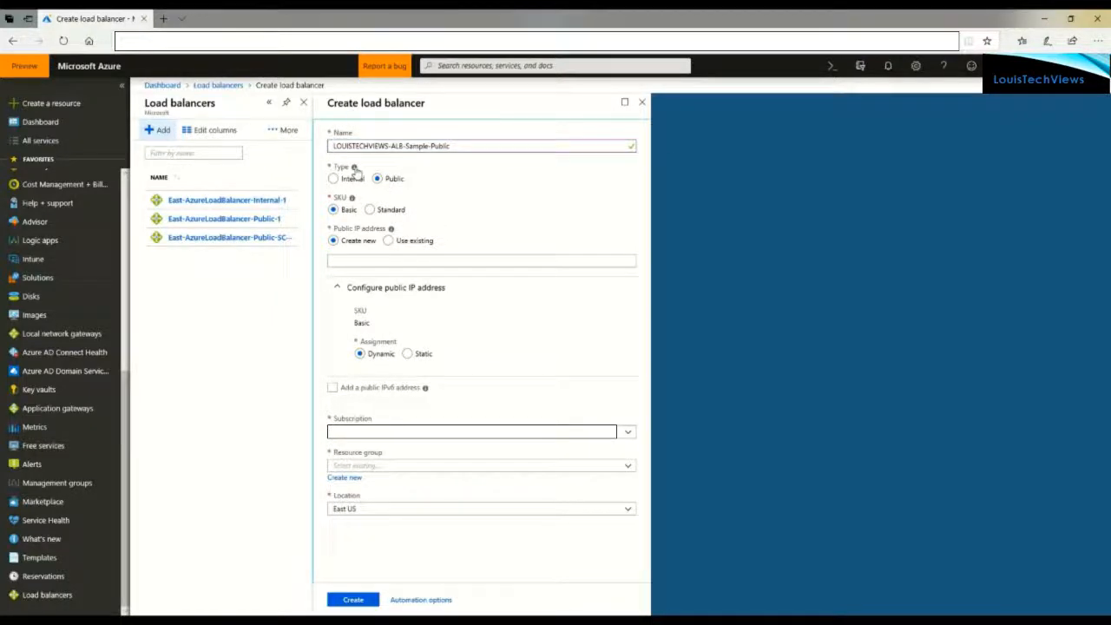
mouse_move(355, 171)
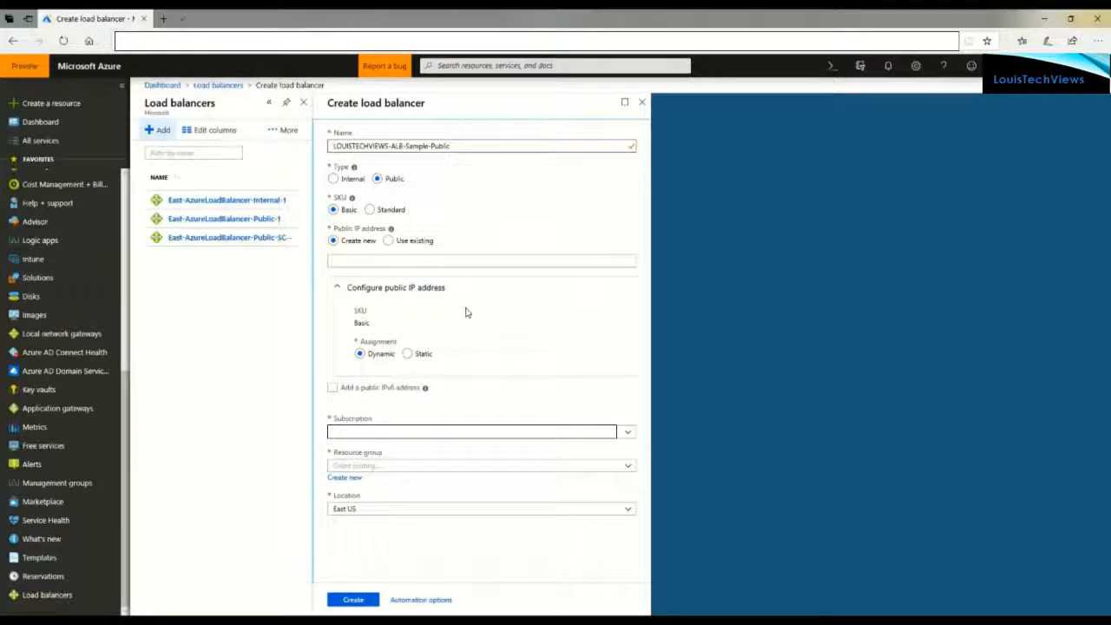
Name the load balancer's new public IP address LOUISTECHVIEW-ALB-Sample-Public-IP
click(372, 262)
click(371, 262)
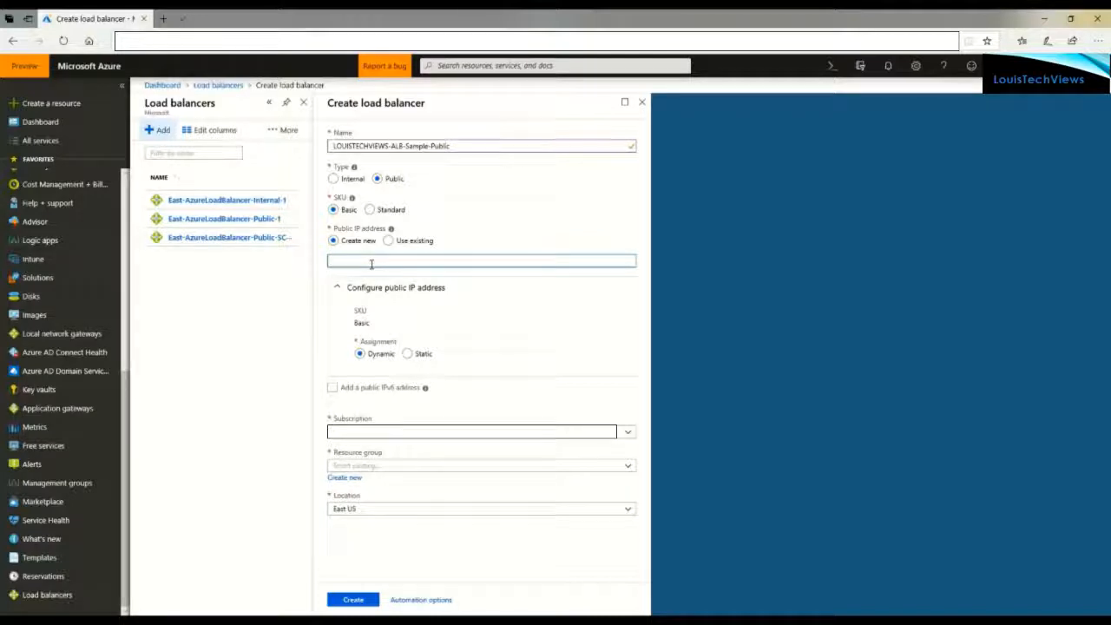
text(LOUISTECHVIEW-ALB-Sample-Pu)
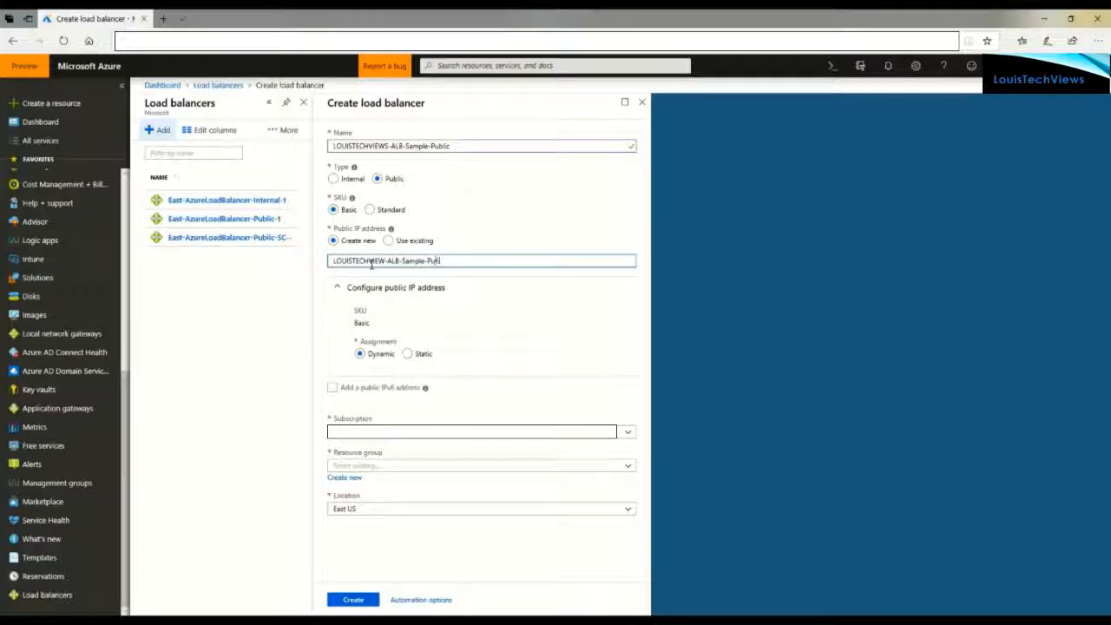
text(blic-IP)
Create a new resource group named LOUISTECHVIEWS-ALB-Sample-Public-RG for the load balancer
click(345, 467)
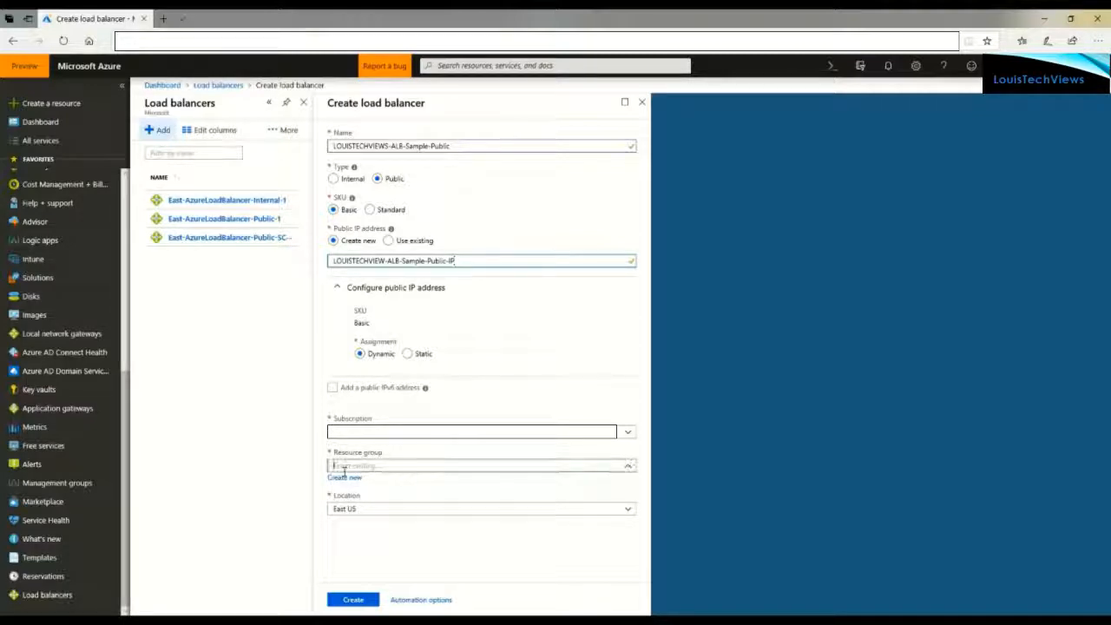
click(396, 488)
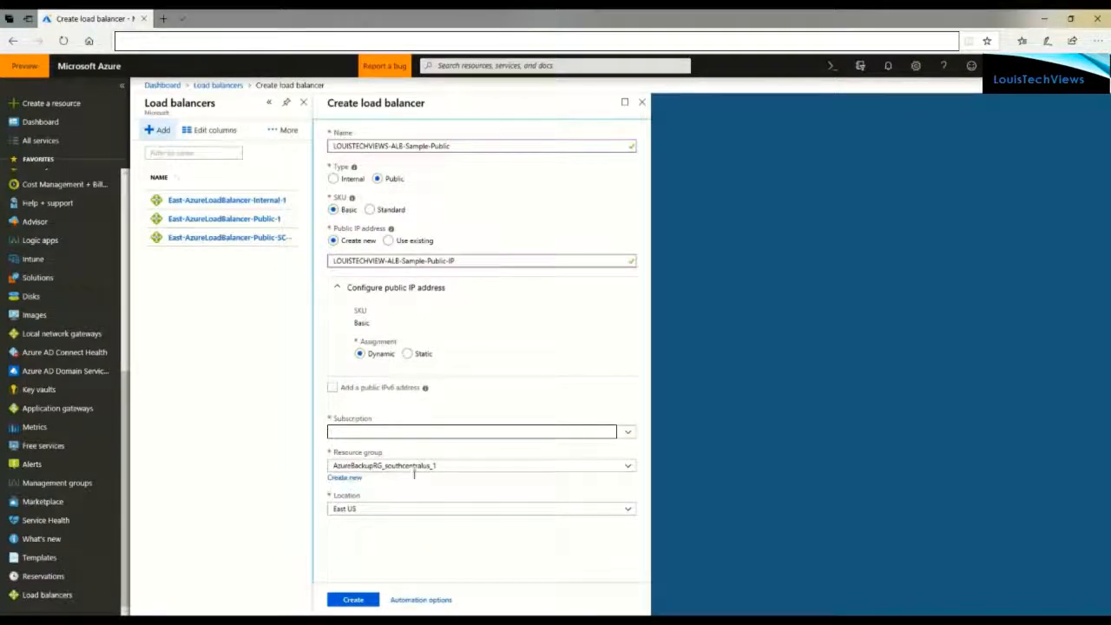
click(342, 478)
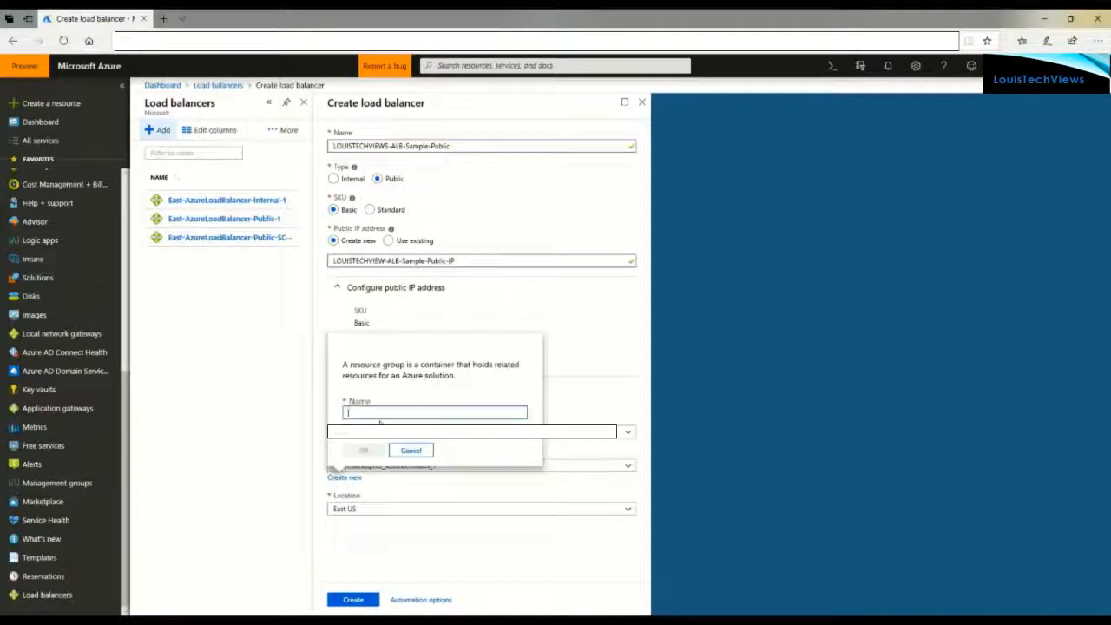
text(LOUISTECHV)
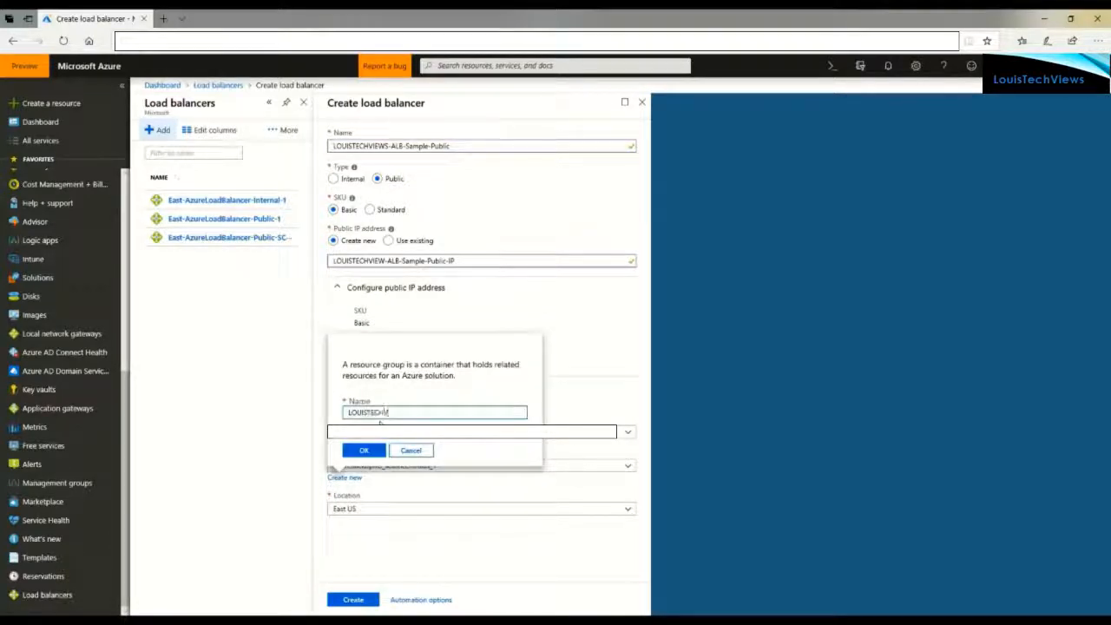
text(IEWS-ALB)
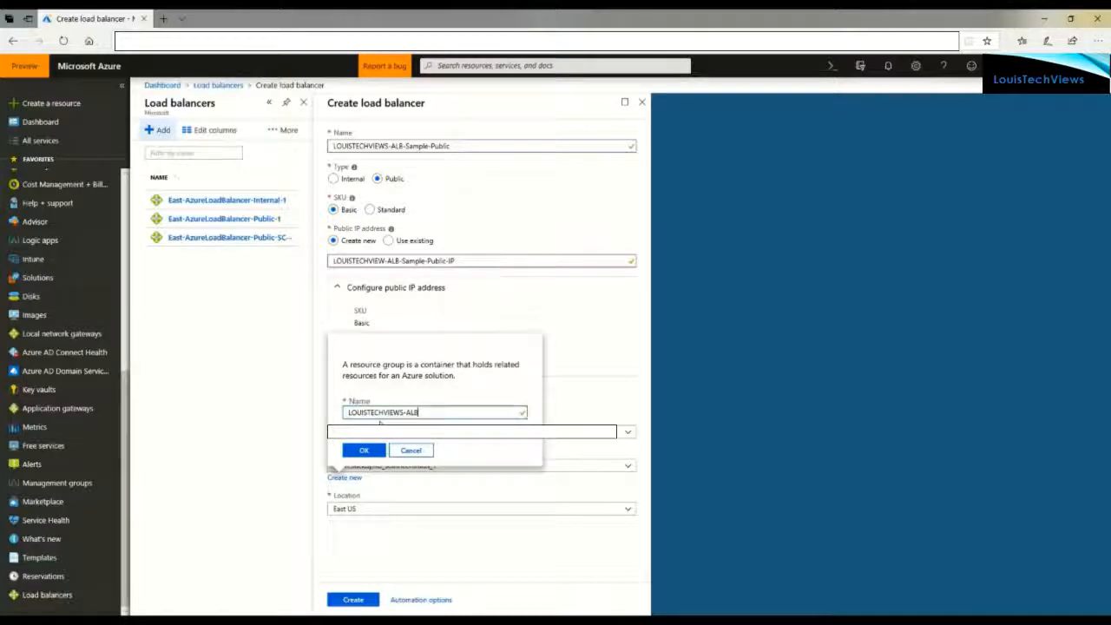
text(-Sample-)
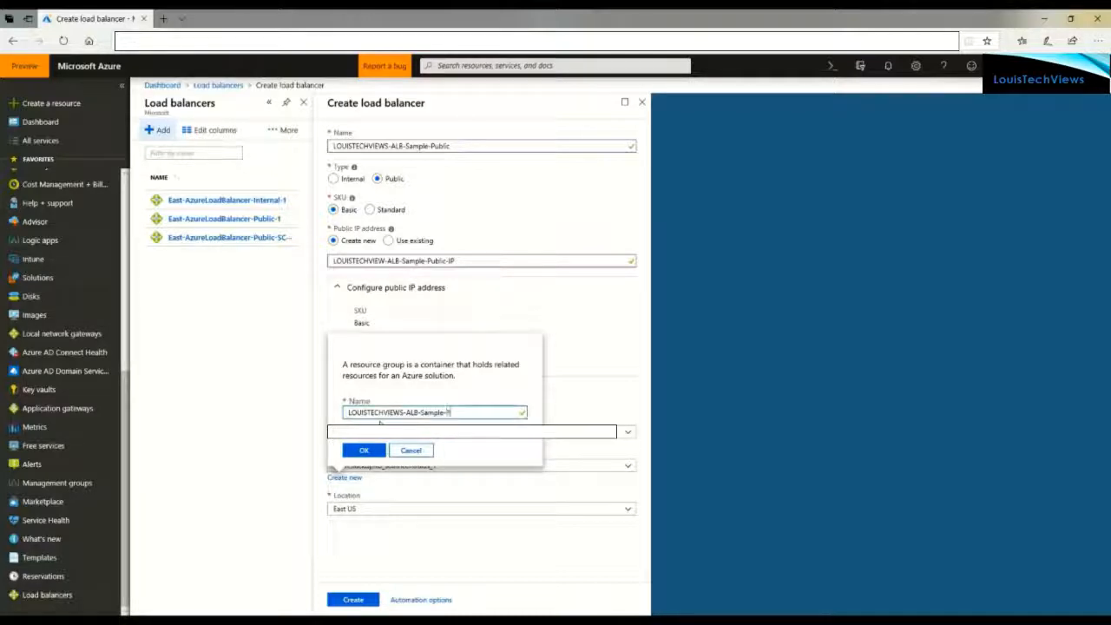
text(Public-RG)
click(361, 451)
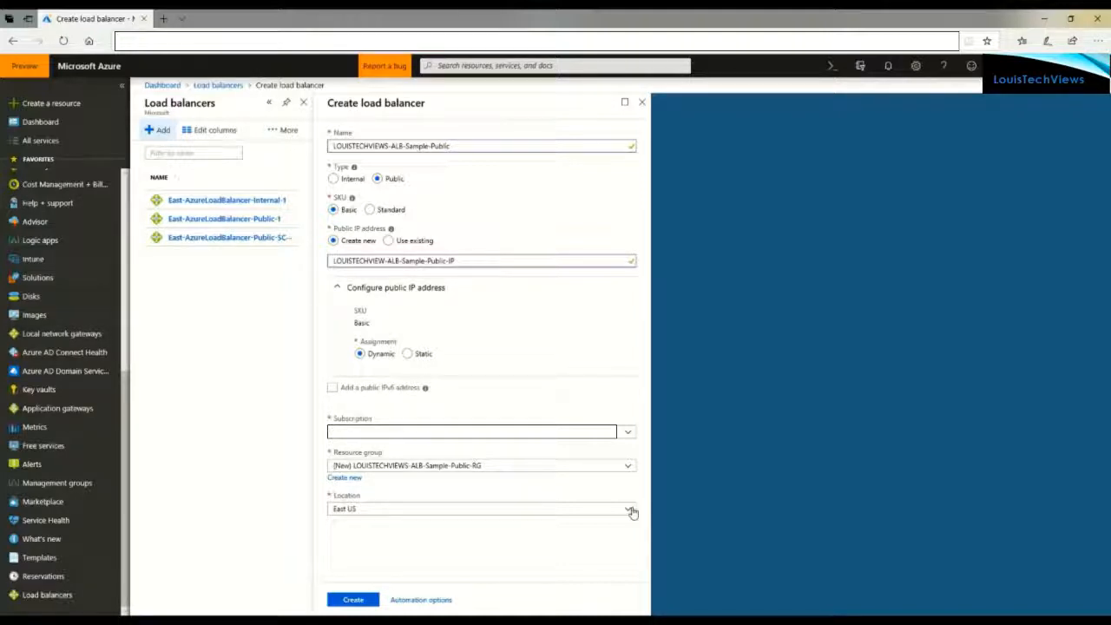
Keep East US as the location, create the load balancer and refresh the load balancers list
click(629, 510)
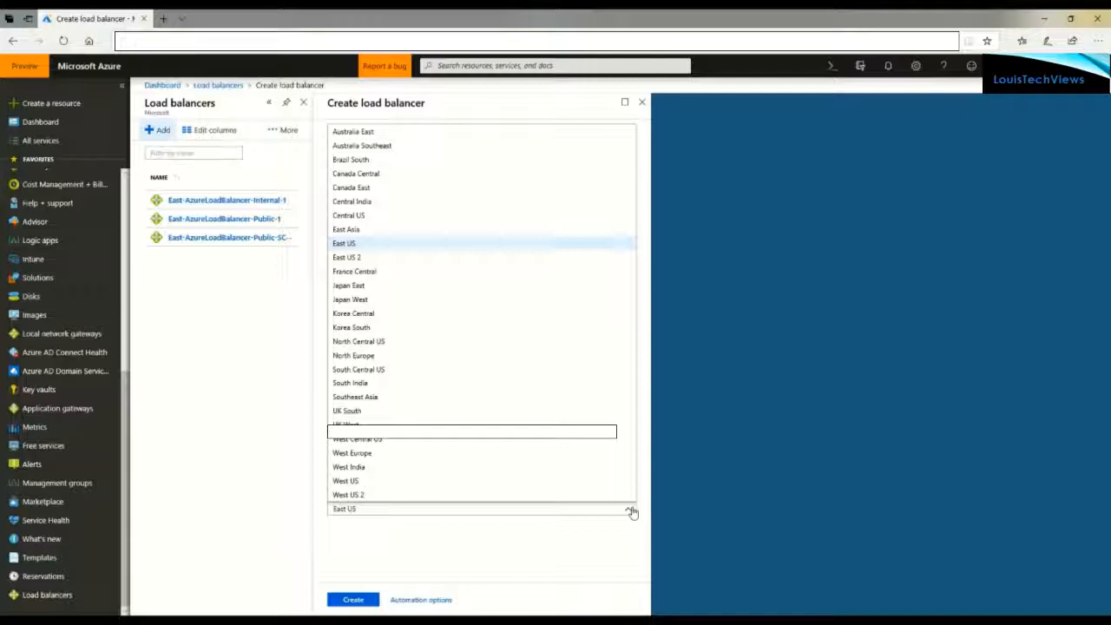
click(432, 562)
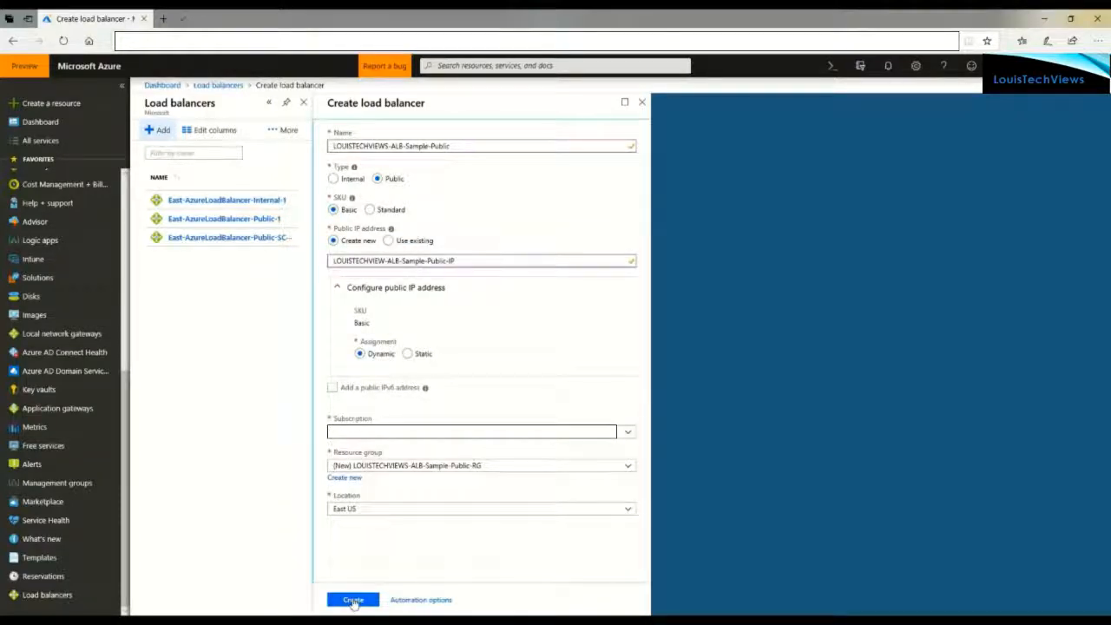
click(353, 601)
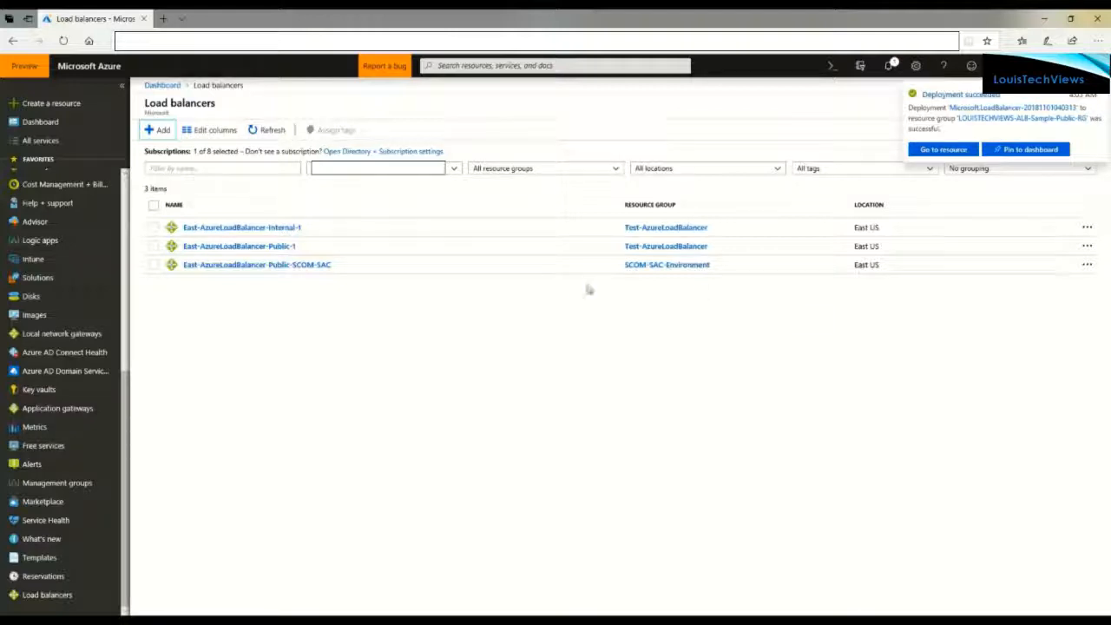
click(268, 131)
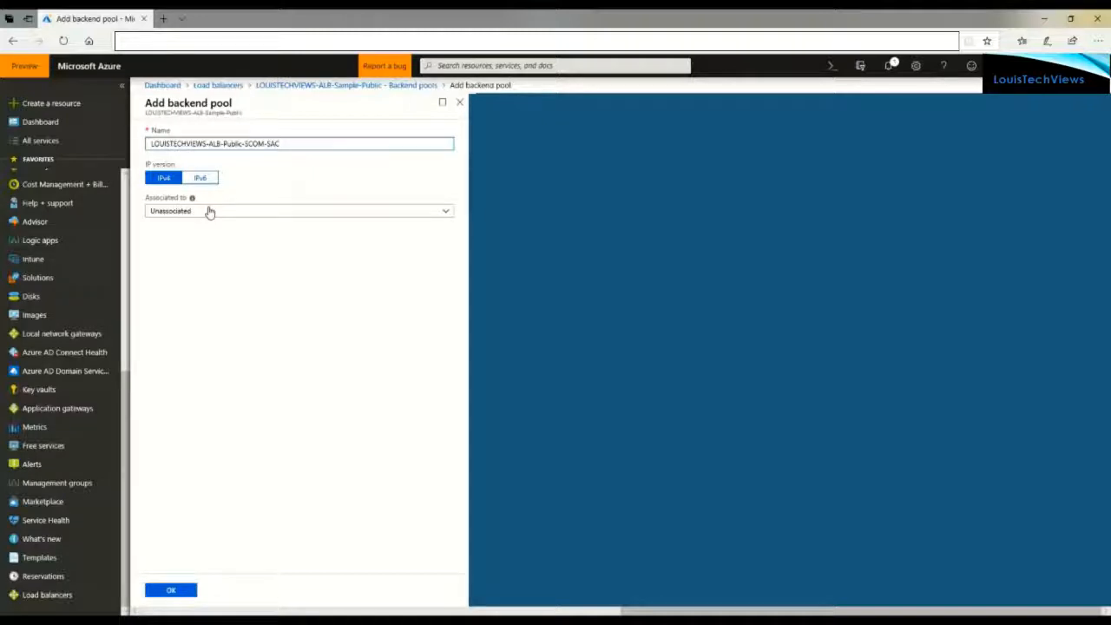
Add the backend pool associated to availability set SCOM-SAC-MS with SCOM-SAC1 and SCOM-SAC2 as target virtual machines, and close its form
click(209, 212)
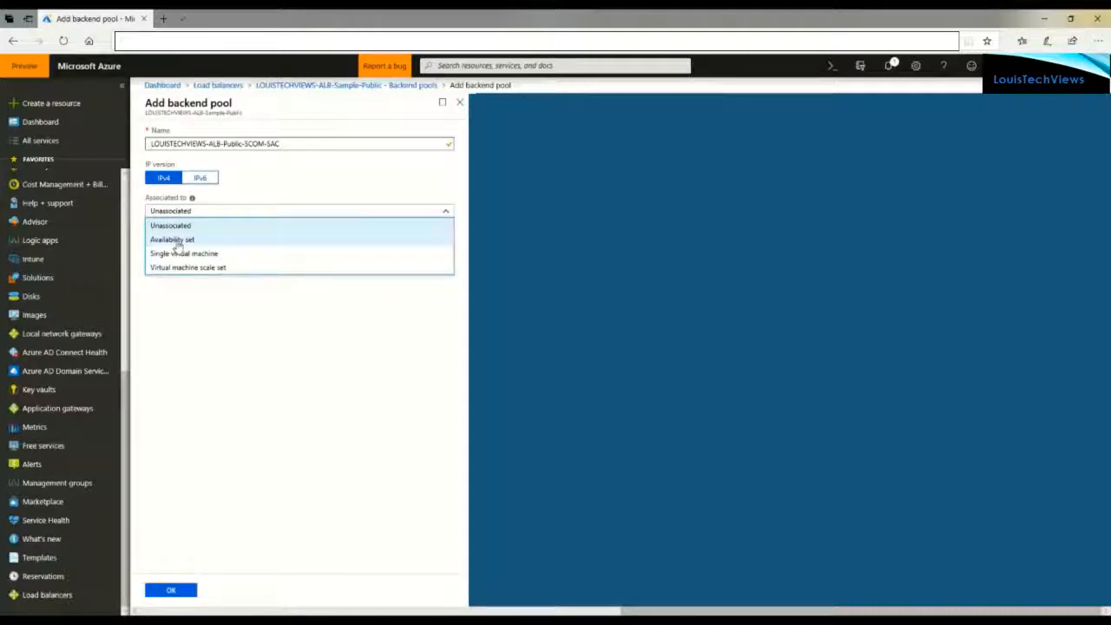
click(173, 246)
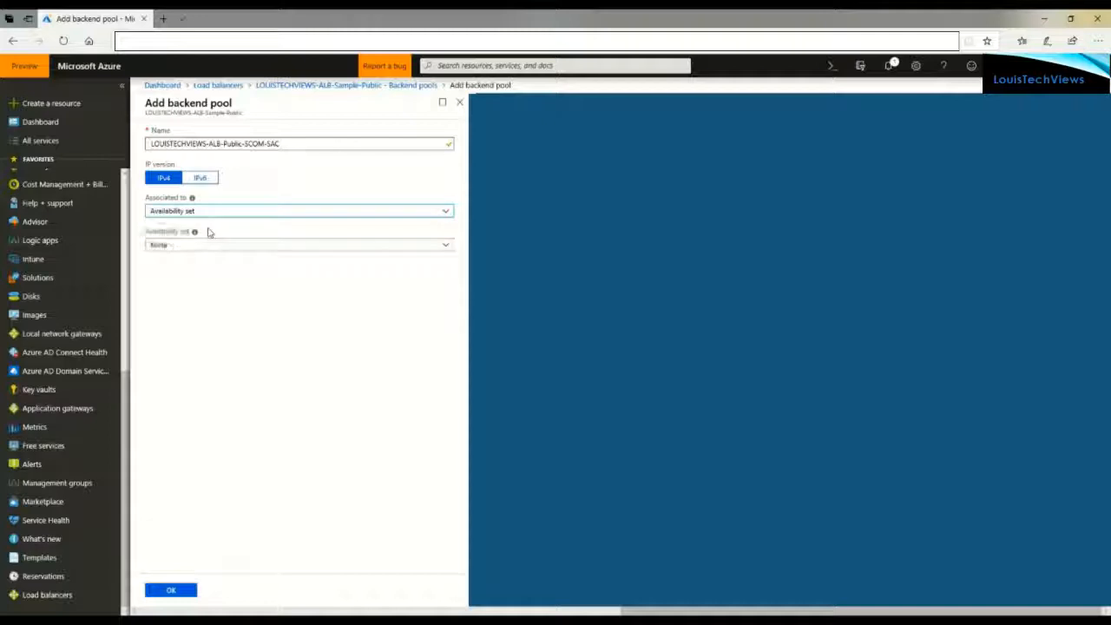
click(393, 247)
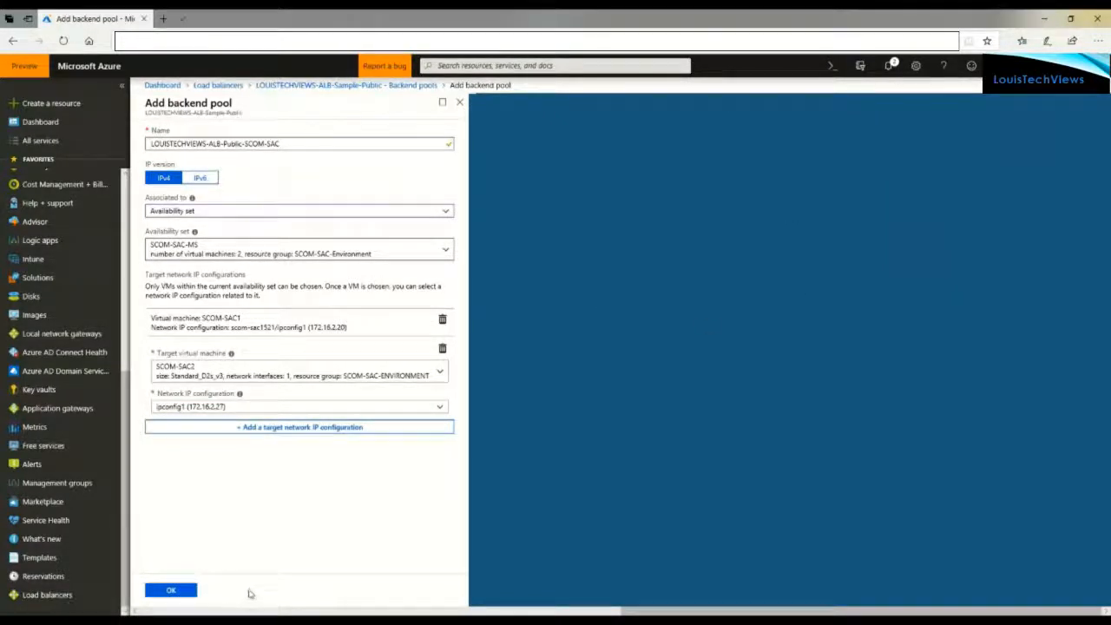
click(176, 593)
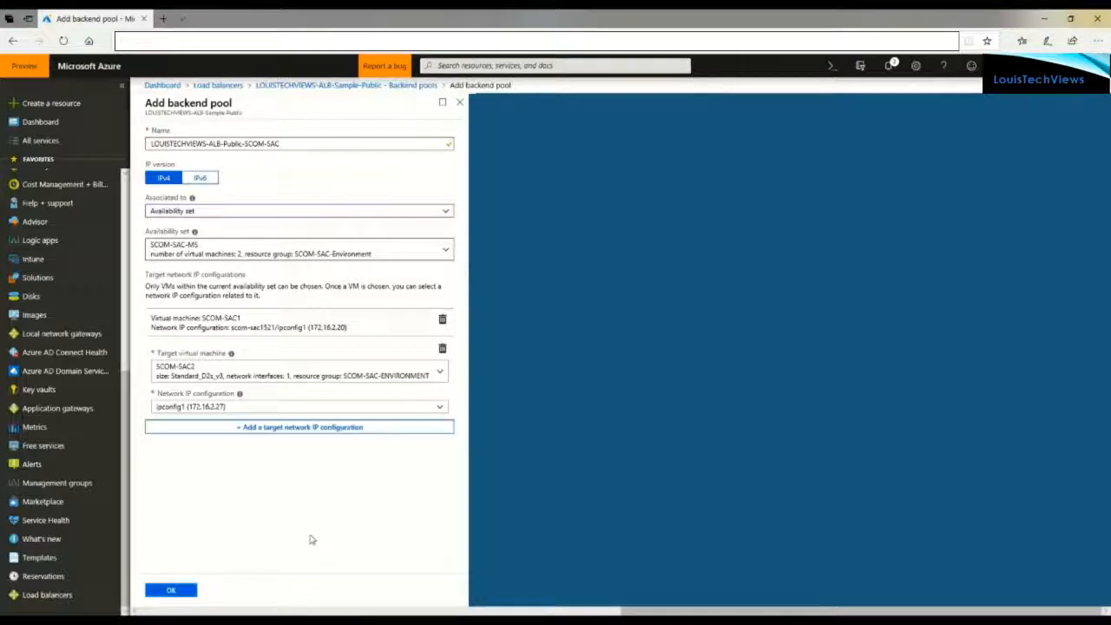
click(175, 594)
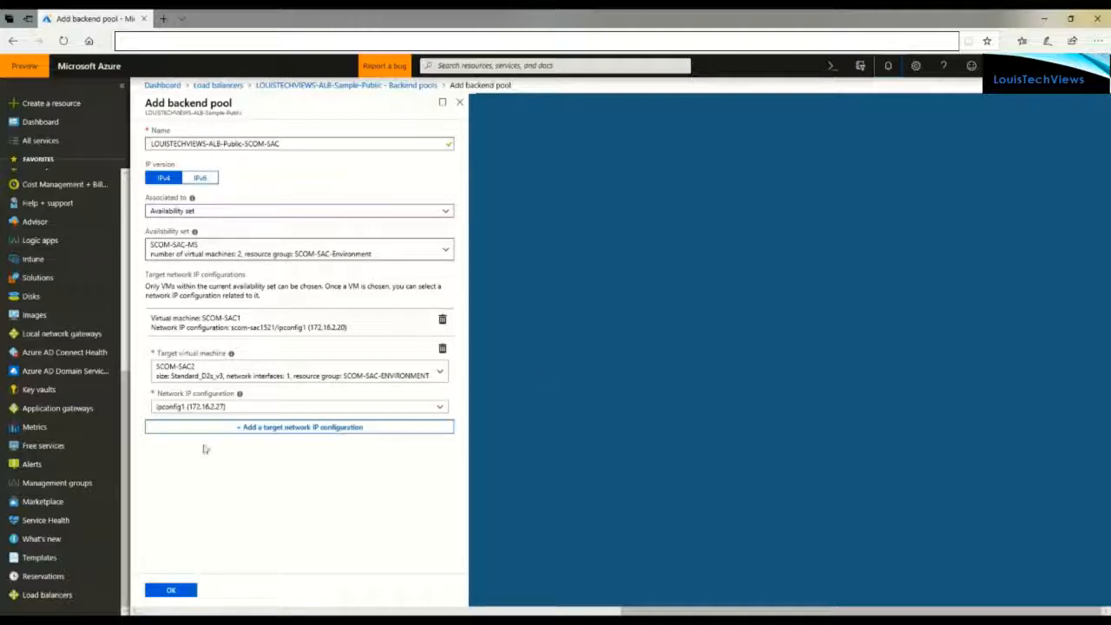
click(461, 104)
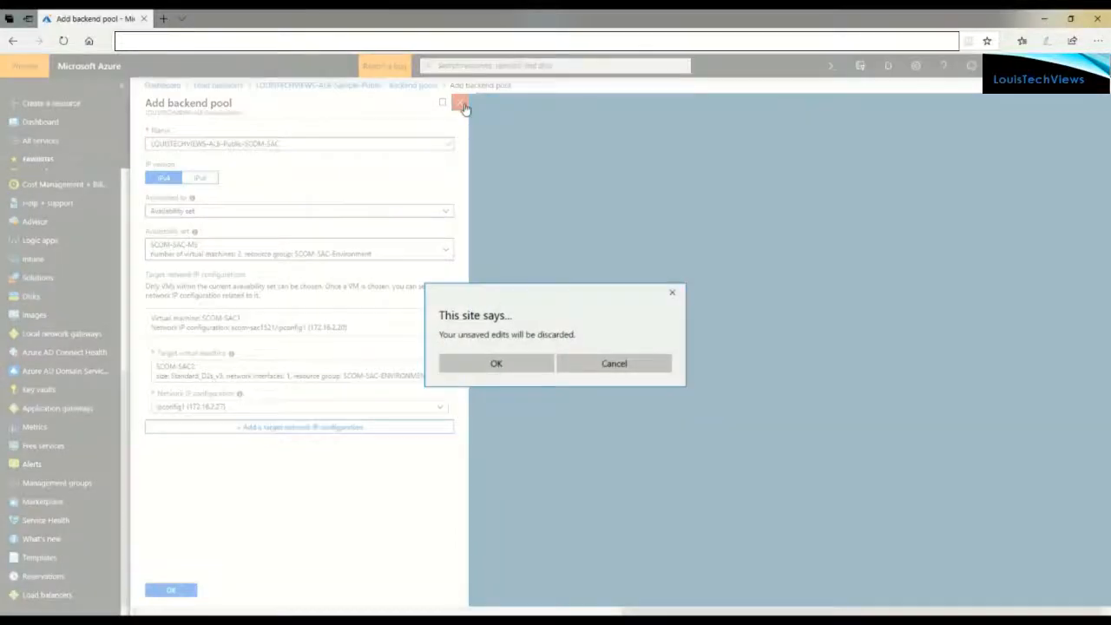
click(484, 364)
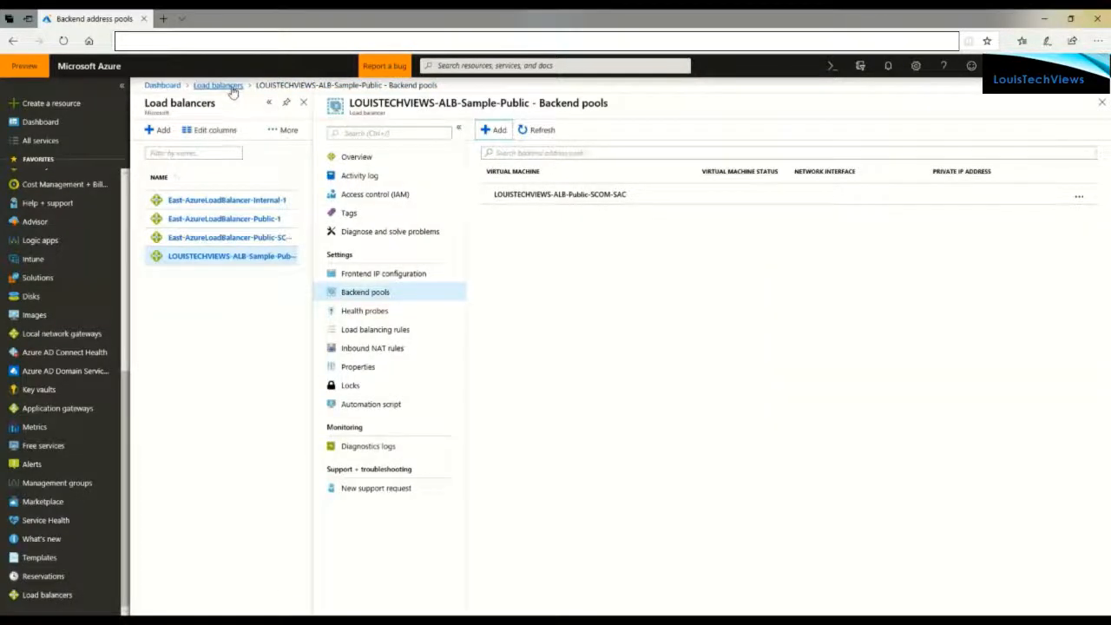
Examine the backend pools and the HTTP health probe settings of the existing load balancer East-AzureLoadBalancer-Public-SCOM-SAC
click(218, 85)
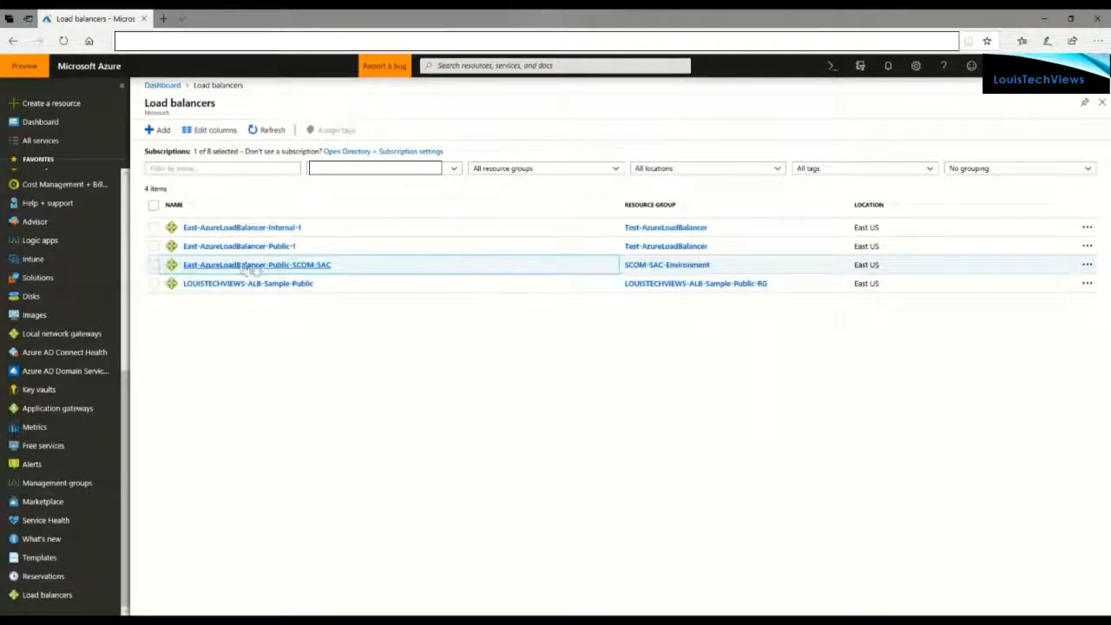
click(267, 267)
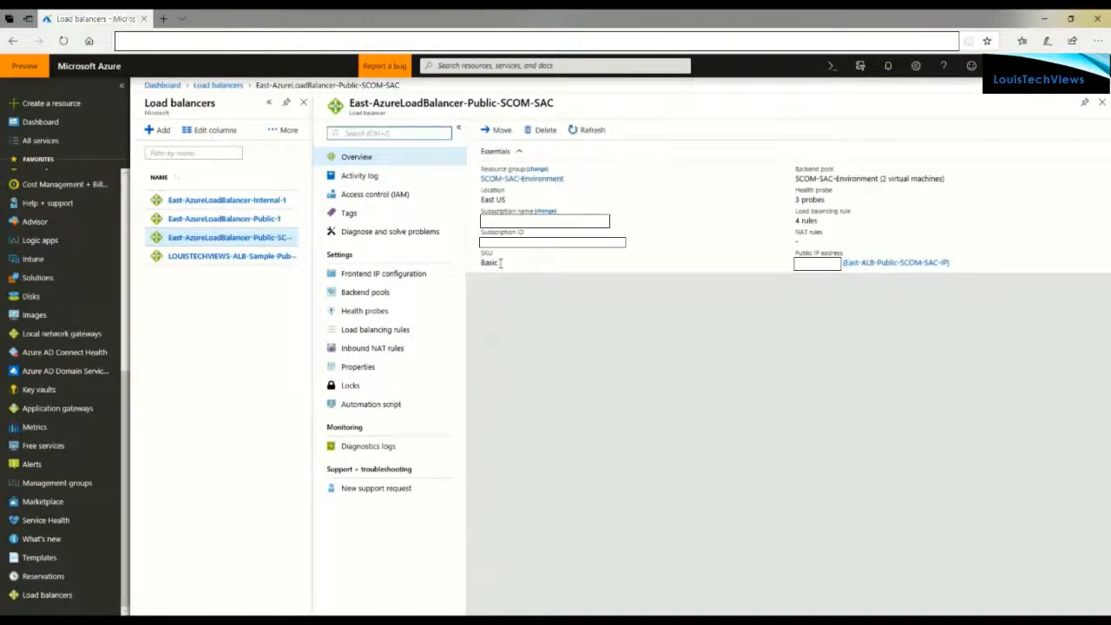
click(367, 297)
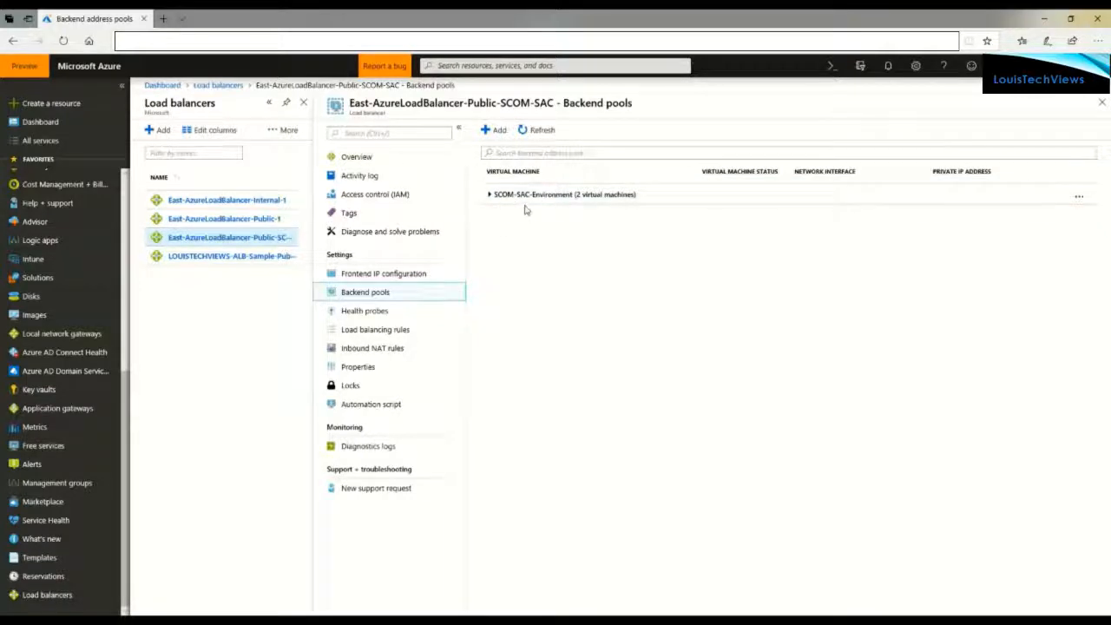
click(354, 313)
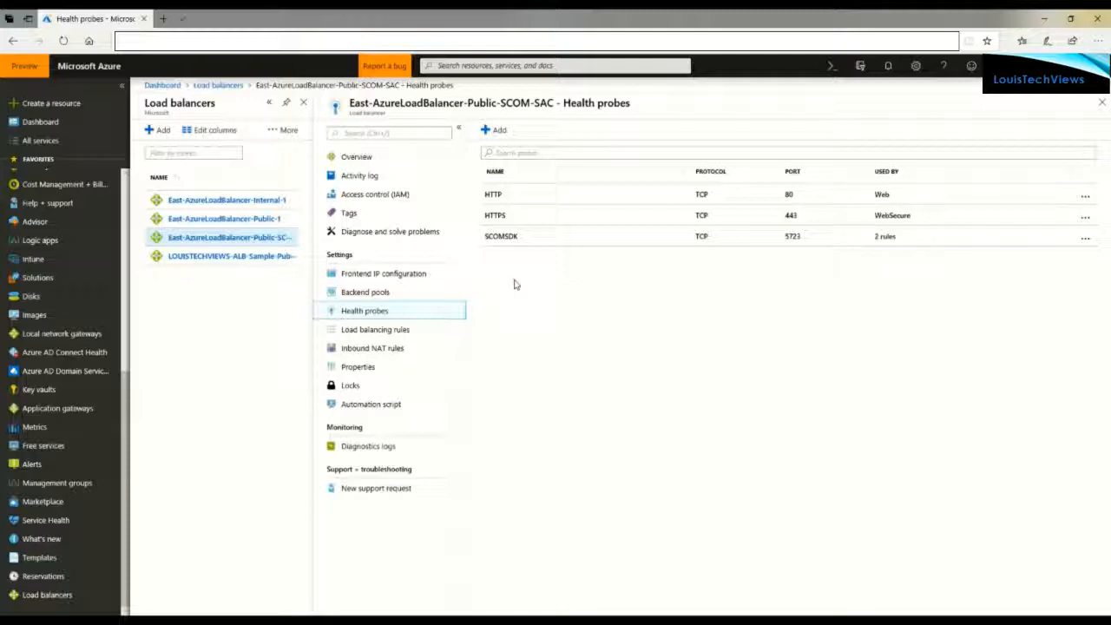
click(504, 200)
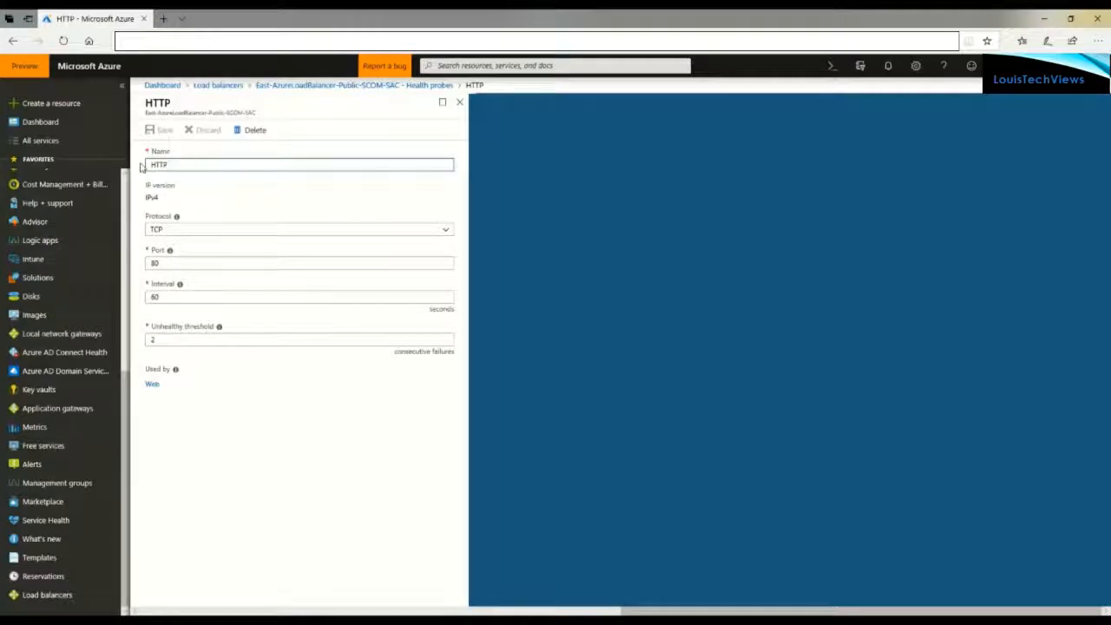
Examine the HTTP health probe's protocol options, port, interval and unhealthy threshold, and close the probe
click(174, 235)
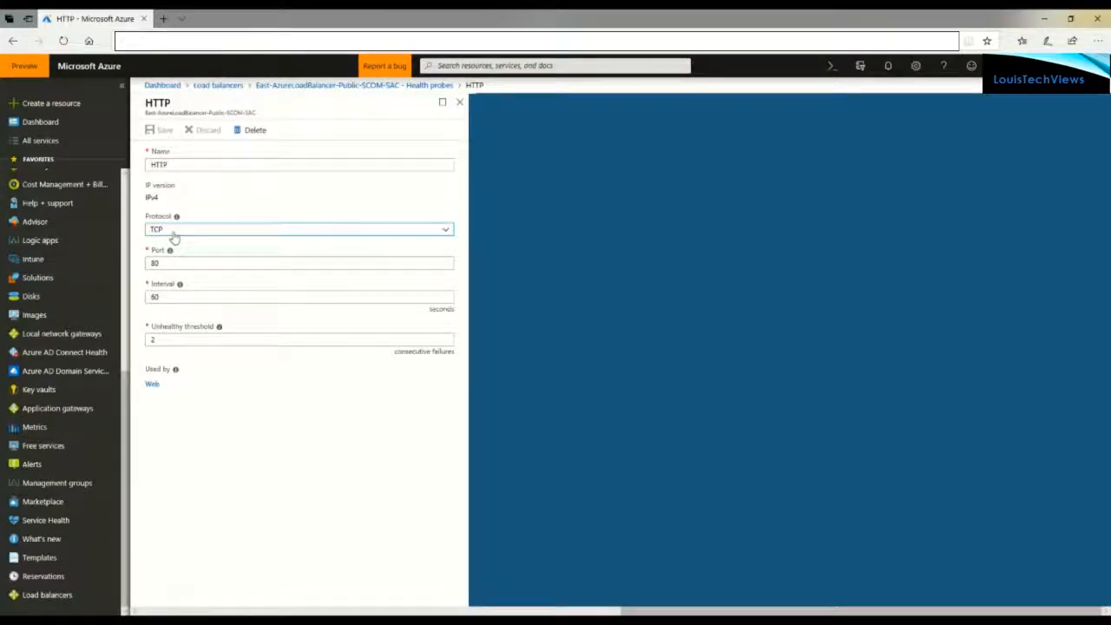
click(174, 235)
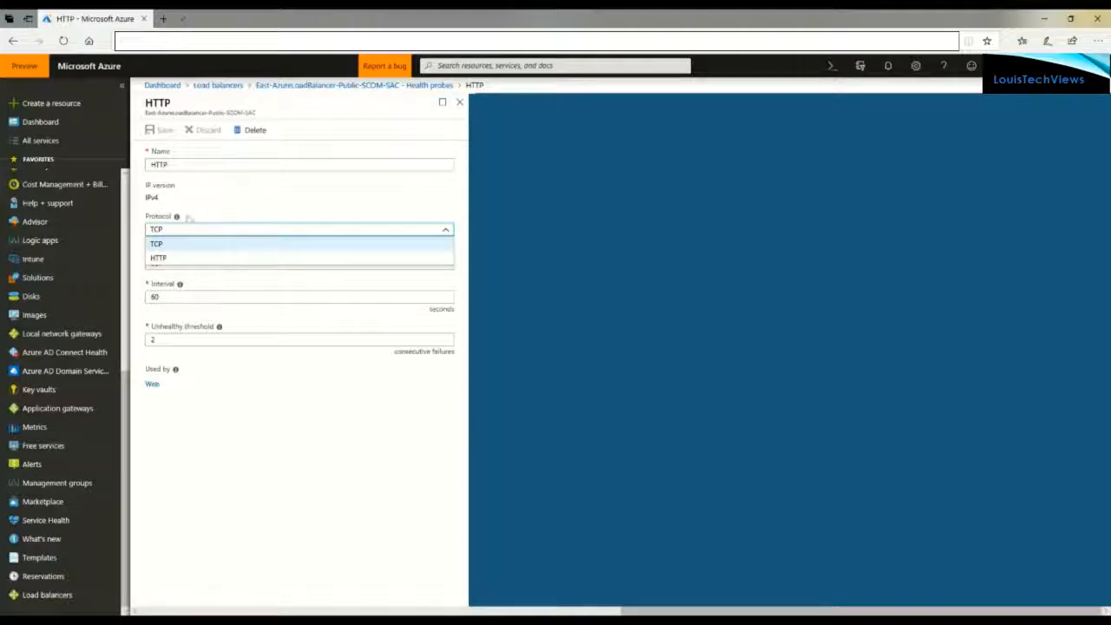
click(194, 209)
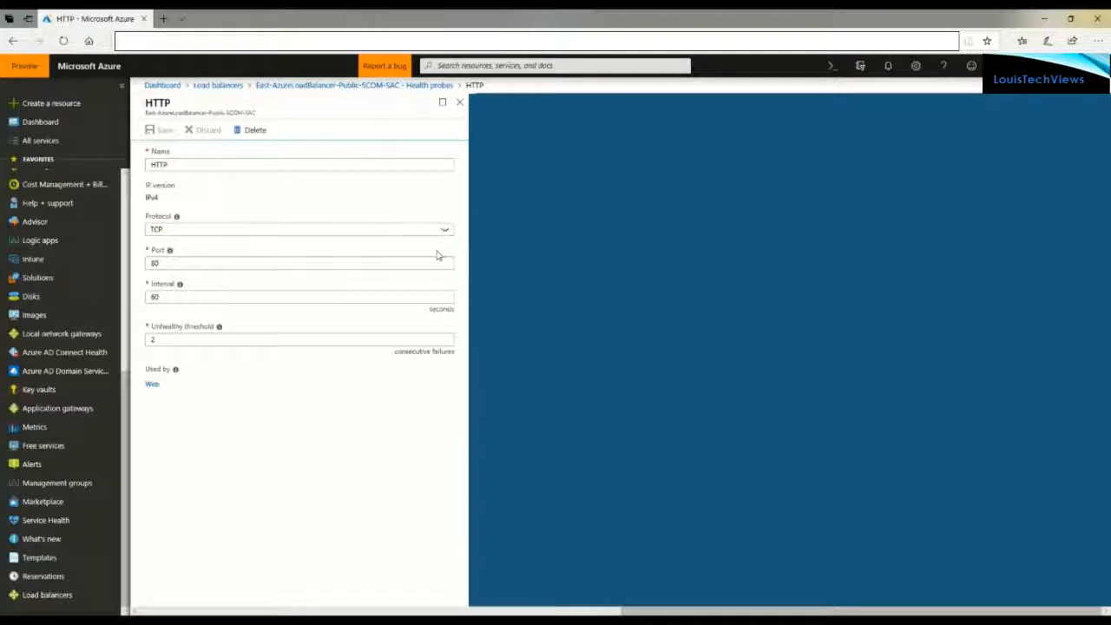
click(186, 233)
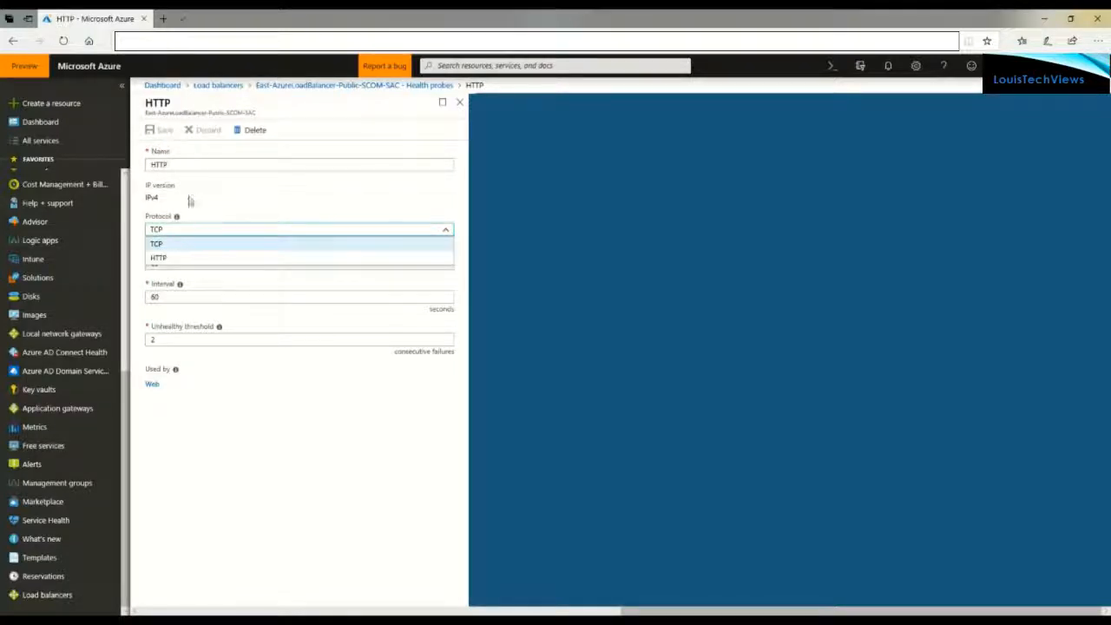
click(230, 201)
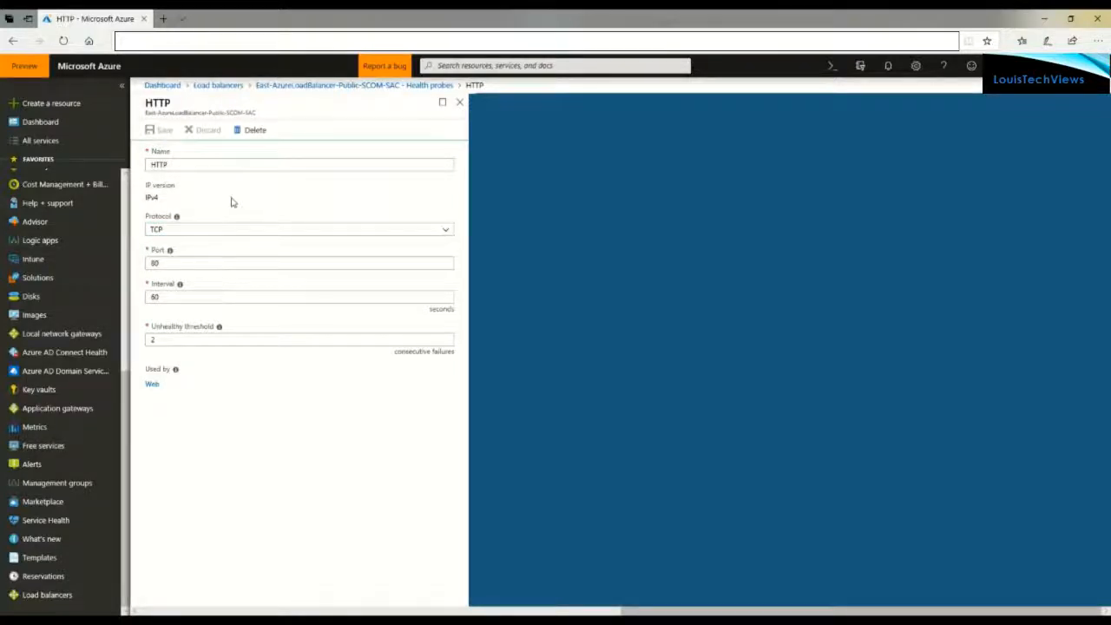
click(161, 264)
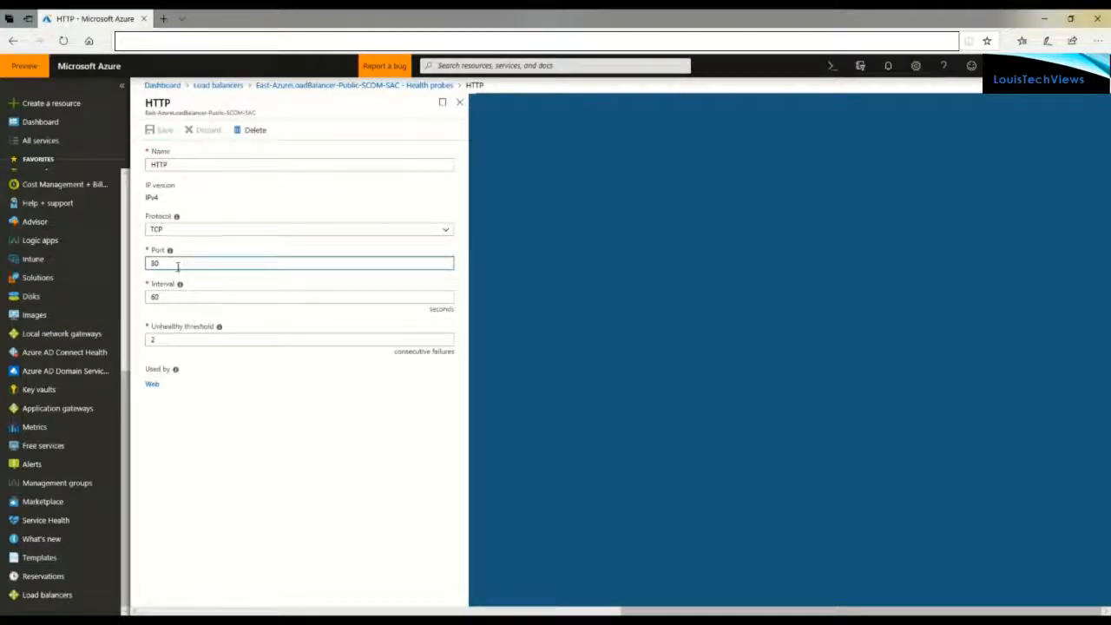
click(171, 300)
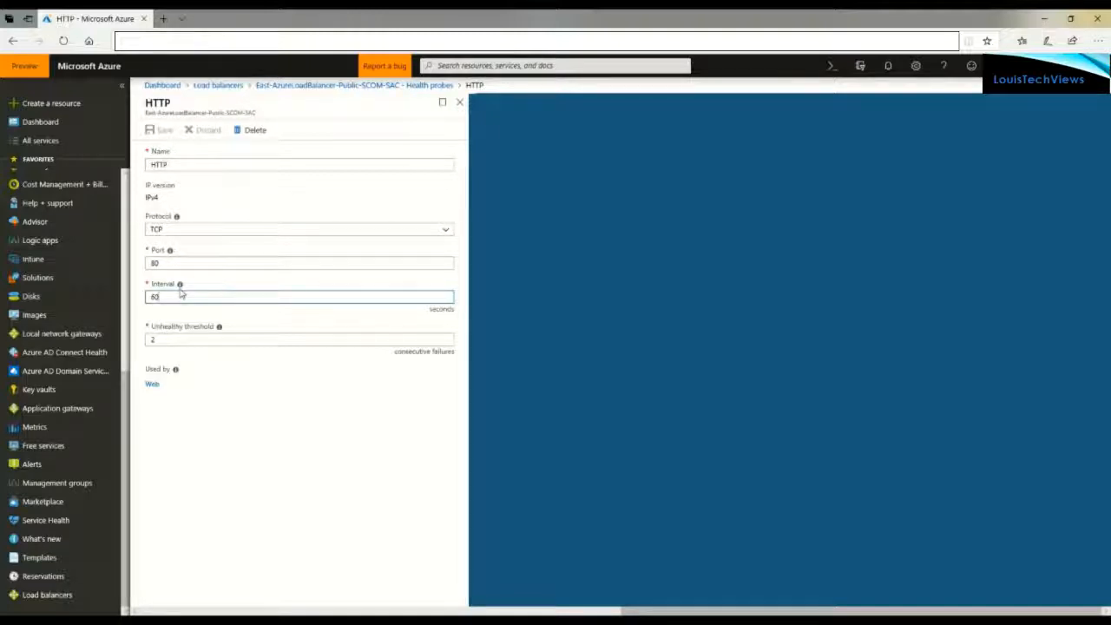
click(182, 286)
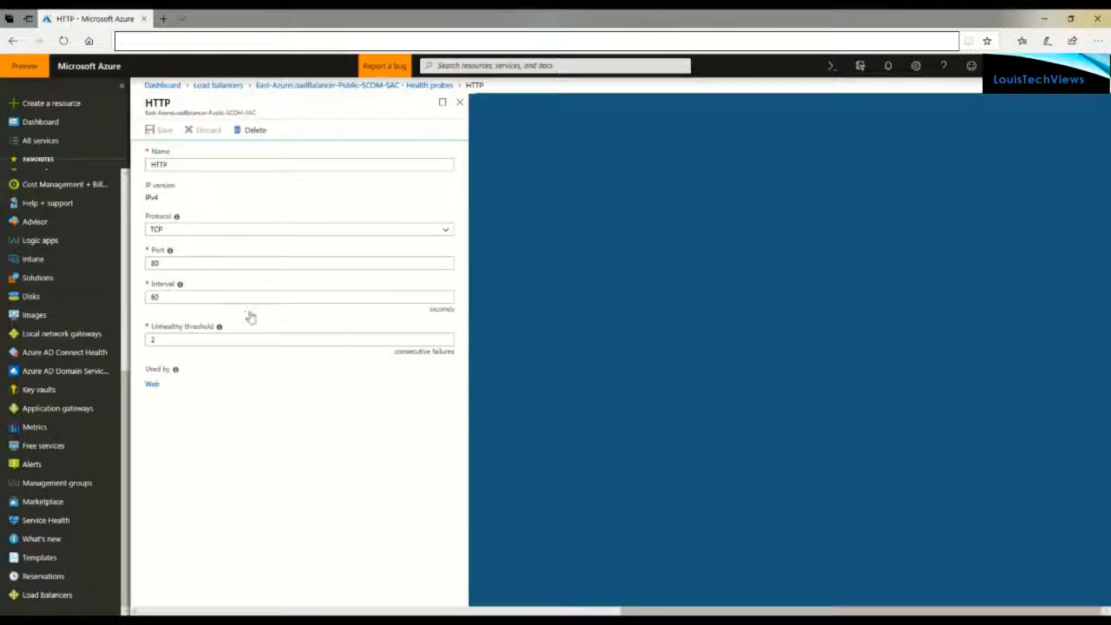
mouse_move(220, 326)
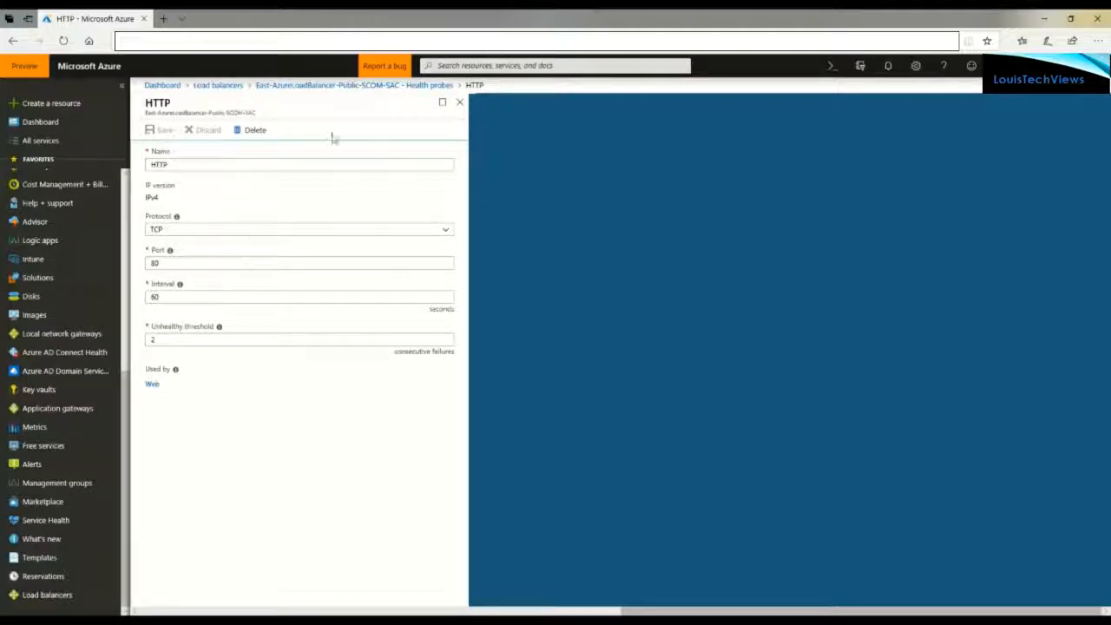
click(458, 104)
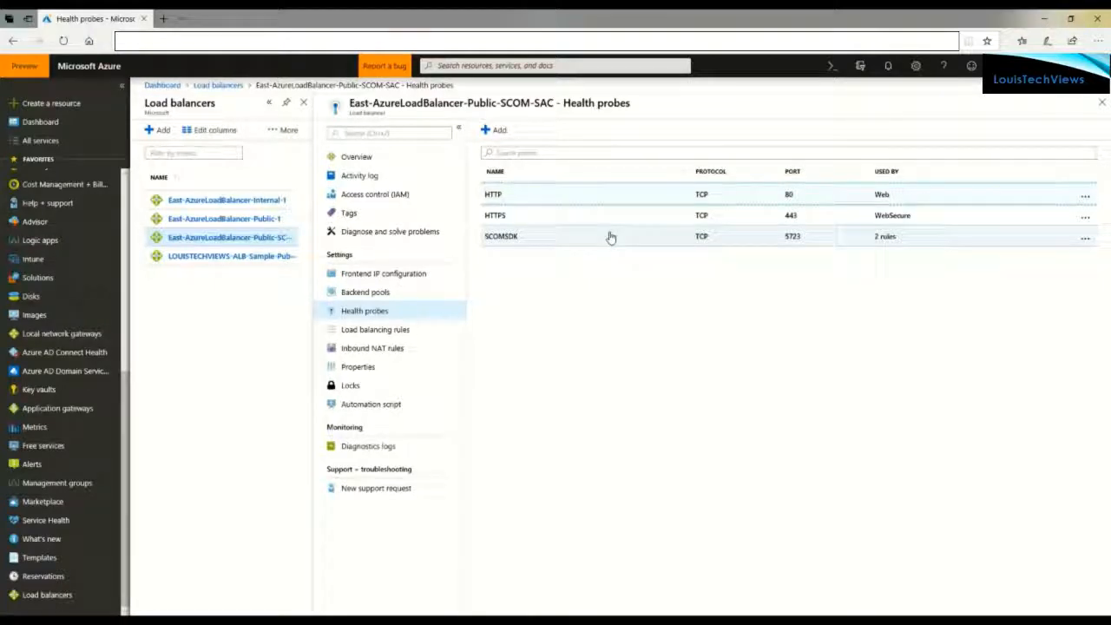
Open the SCOMSDK load balancing rule of East-AzureLoadBalancer-Public-SCOM-SAC and examine its port settings
click(356, 333)
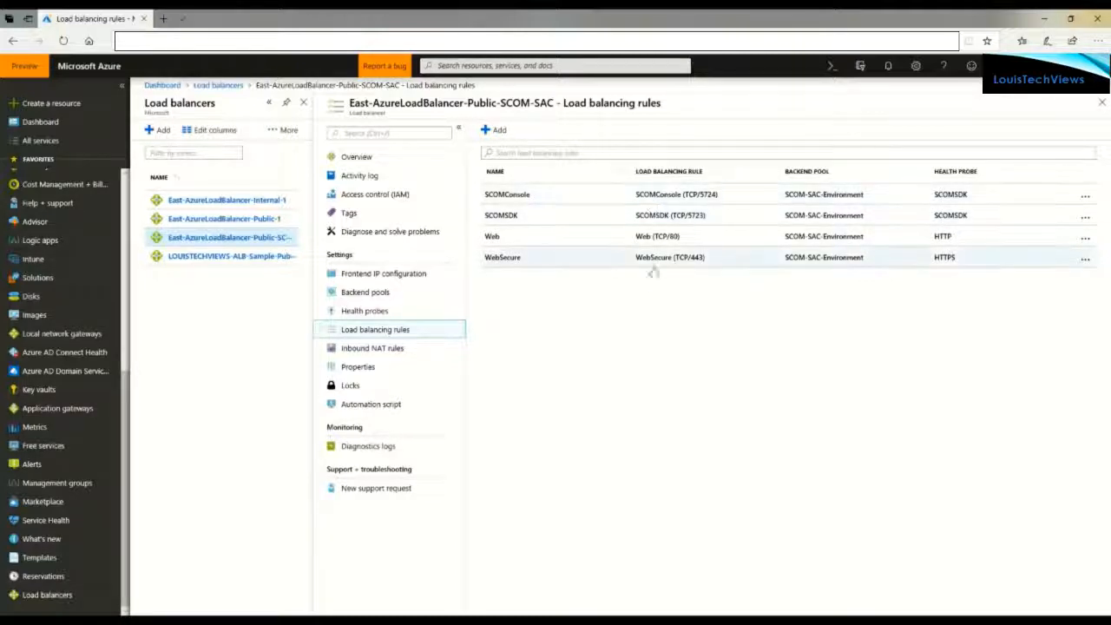
click(513, 220)
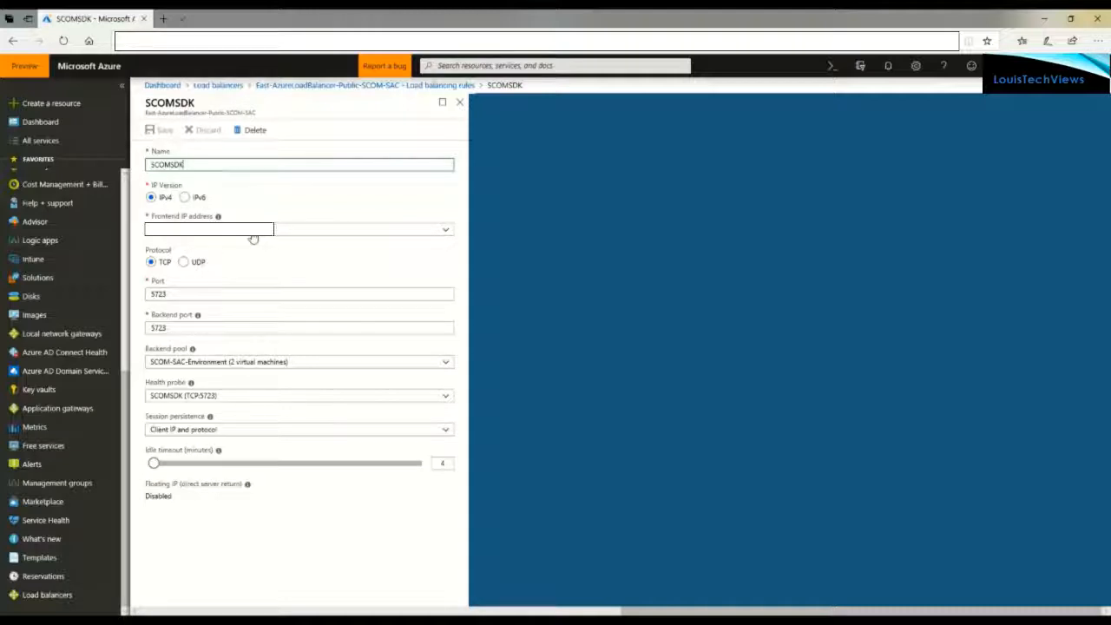
double_click(173, 298)
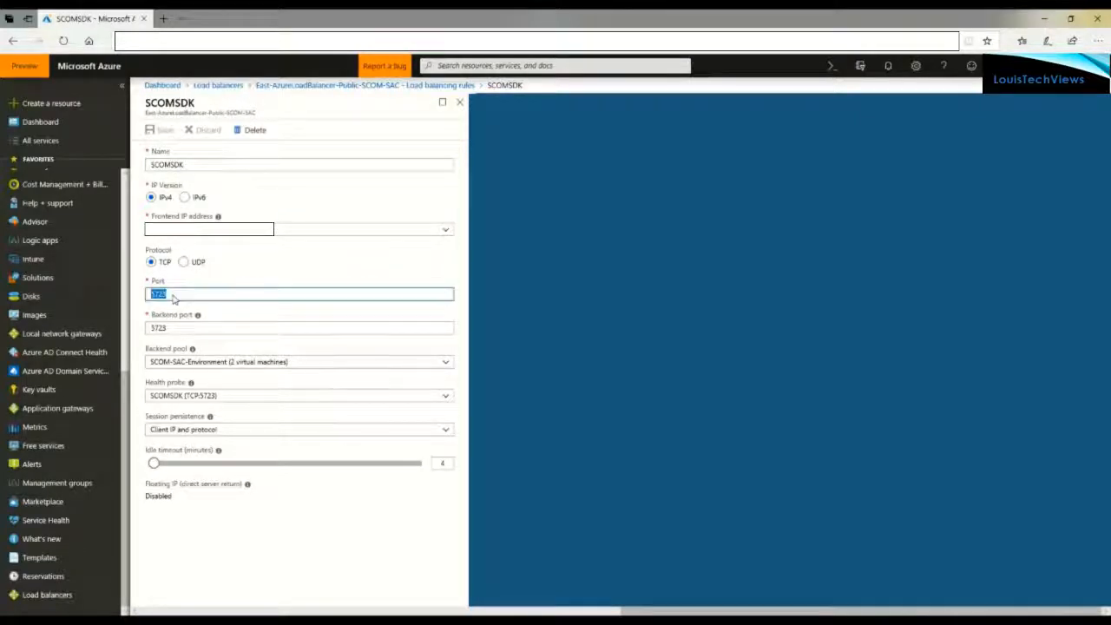
click(173, 298)
Try session persistence None on the SCOMSDK load balancing rule, and close the rule discarding the unsaved edits
click(241, 436)
click(241, 435)
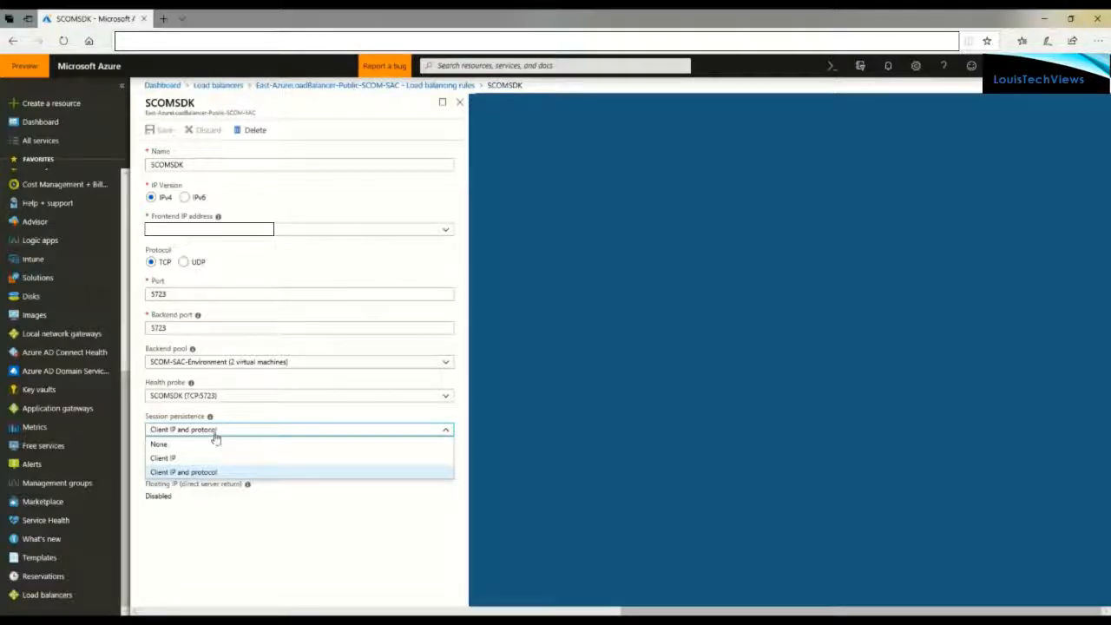
click(161, 445)
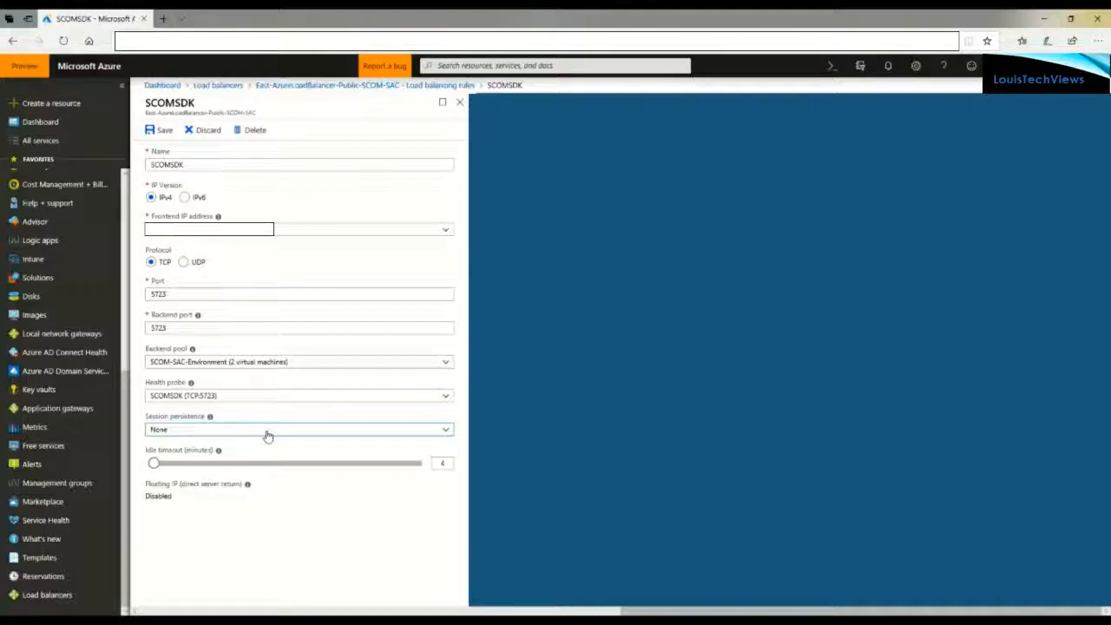
click(268, 436)
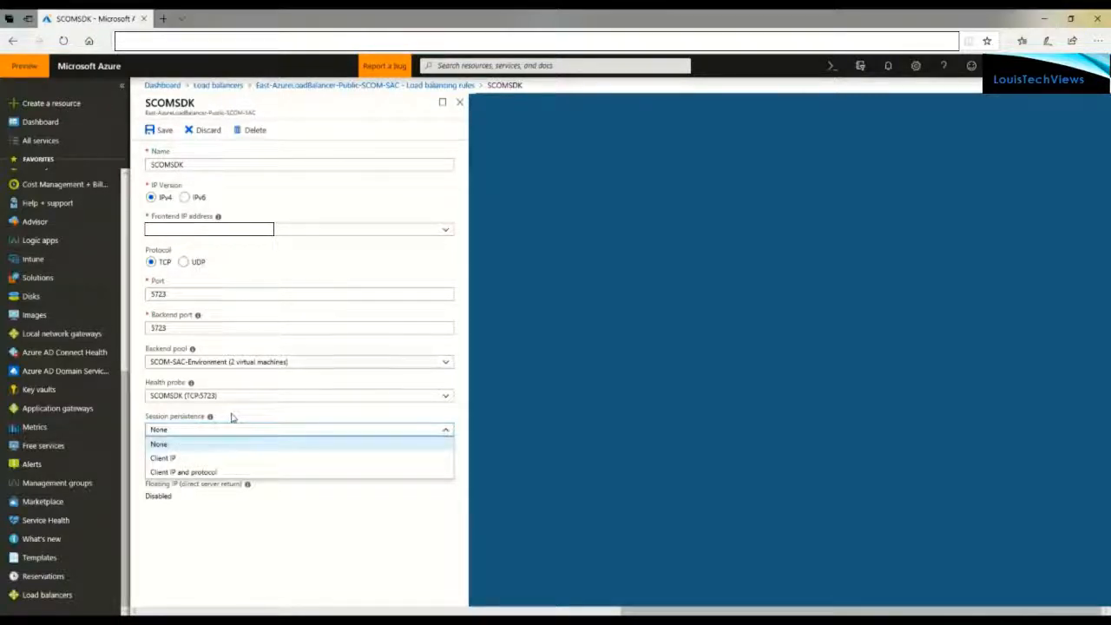
click(159, 444)
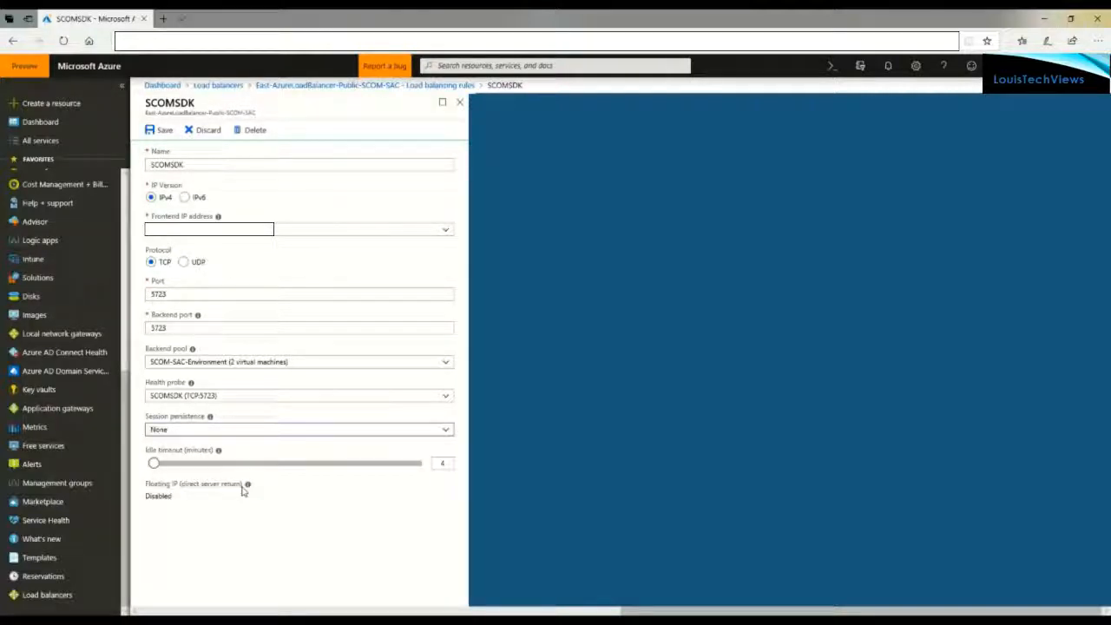
mouse_move(249, 492)
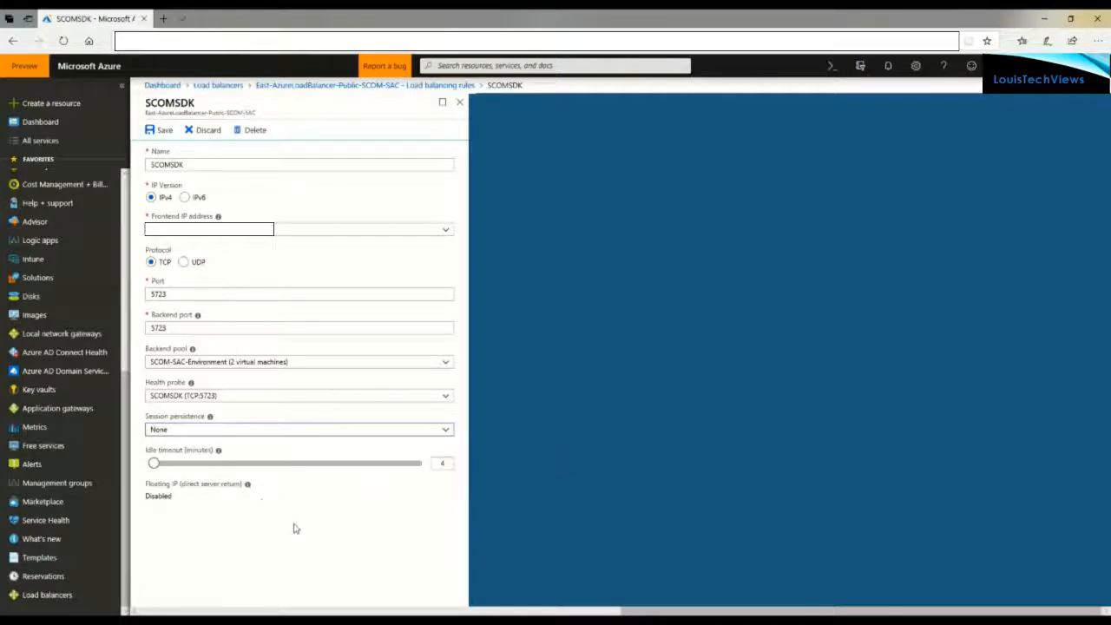
click(466, 104)
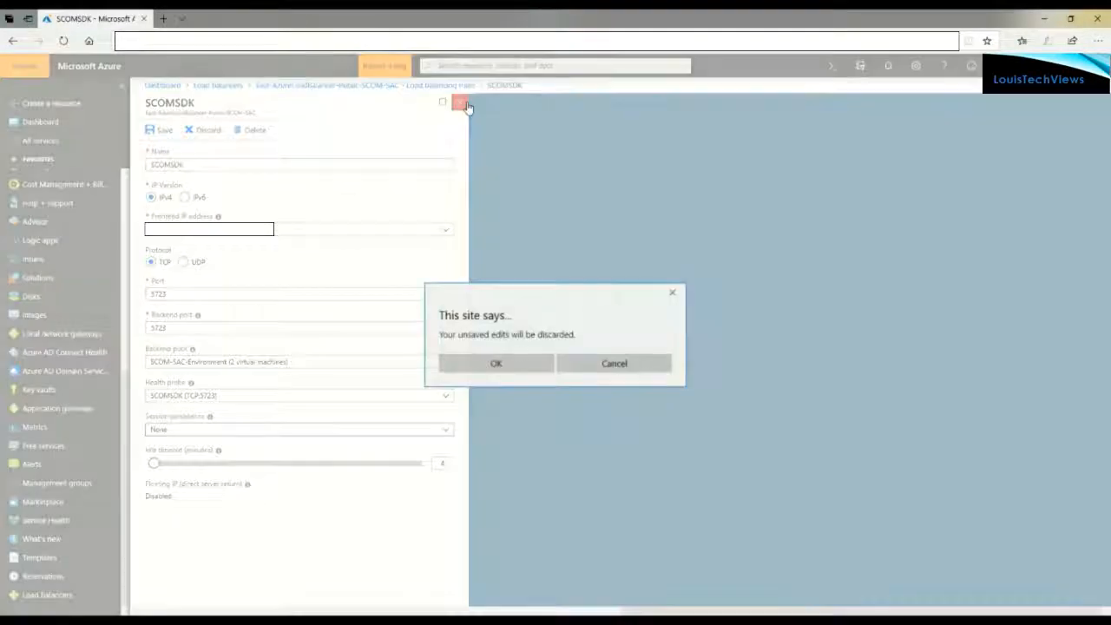
click(519, 364)
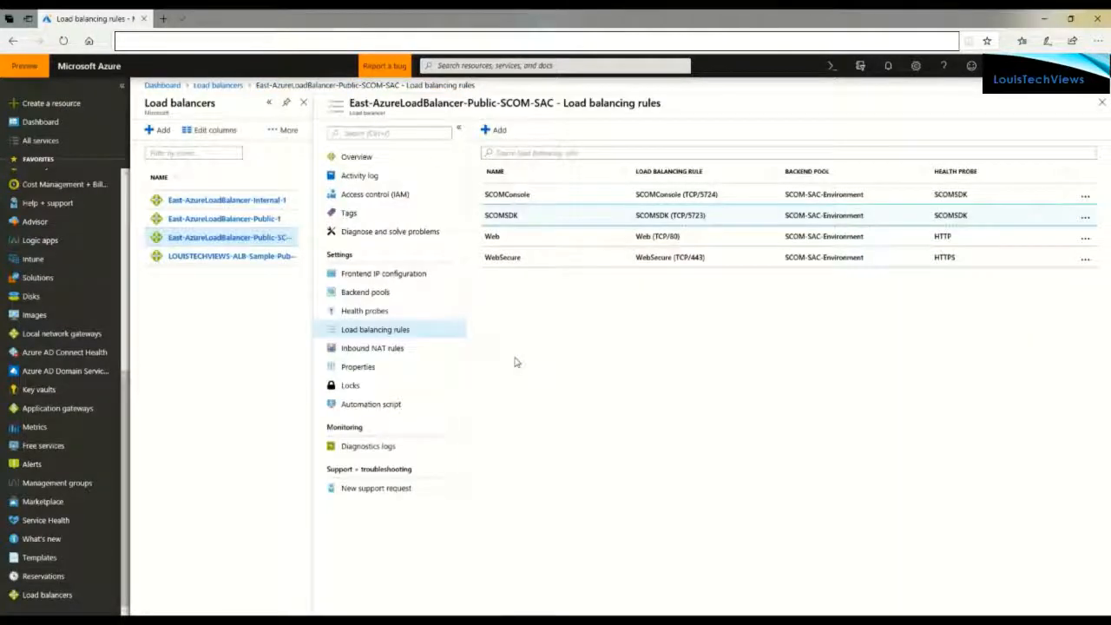
Review the load balancer's inbound NAT rules and open the networking settings of virtual machine SCOM-SAC1
click(371, 350)
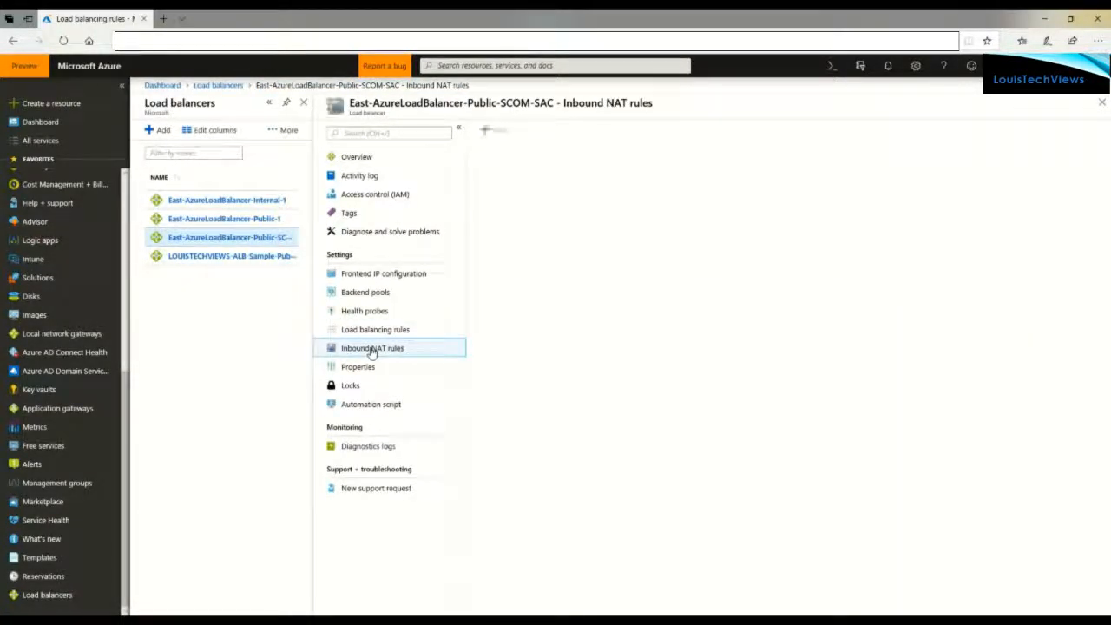
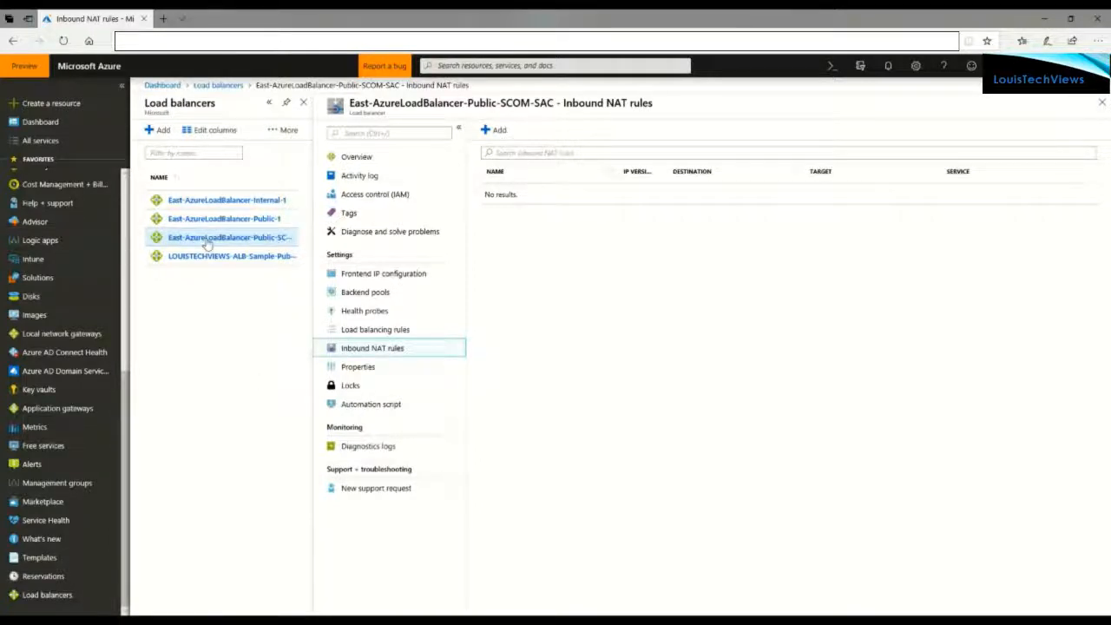
scroll(89, 243, up, 4)
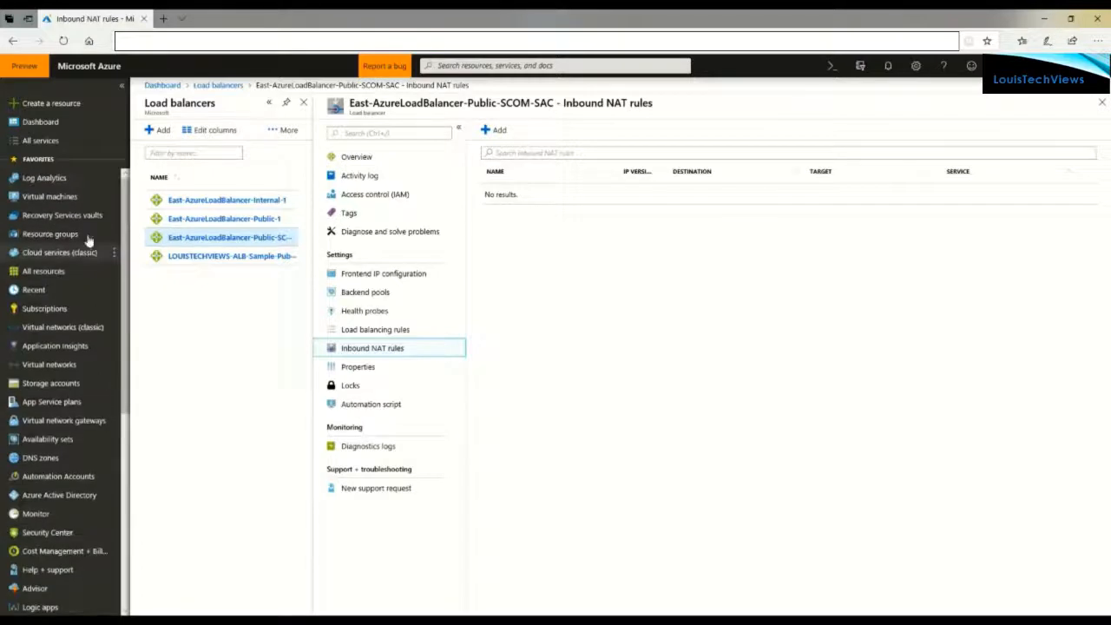
click(52, 197)
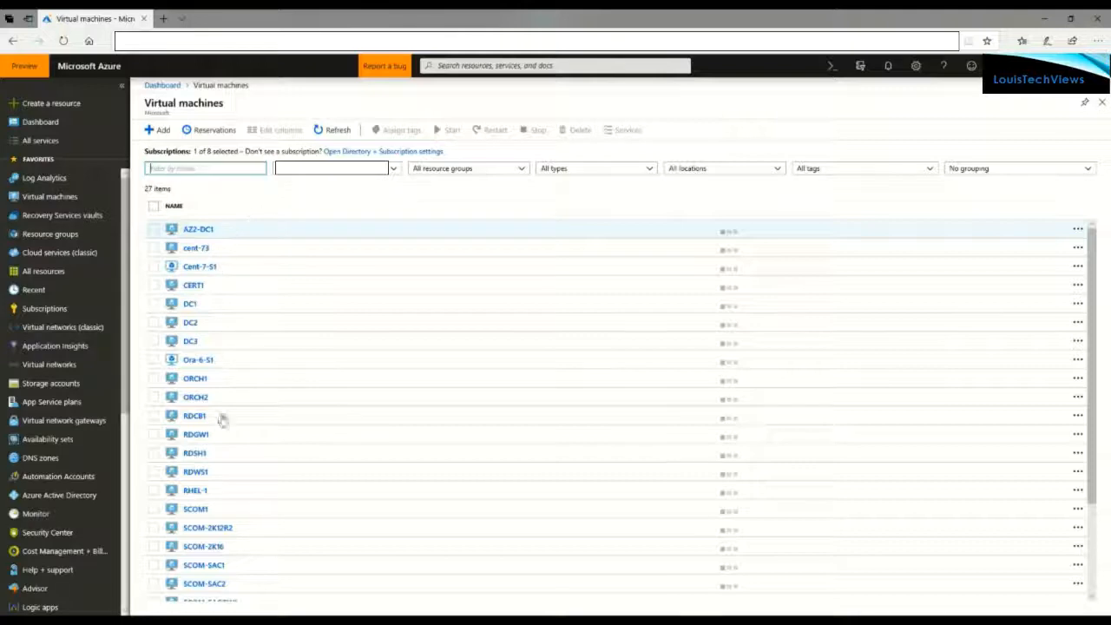
scroll(222, 420, down, 2)
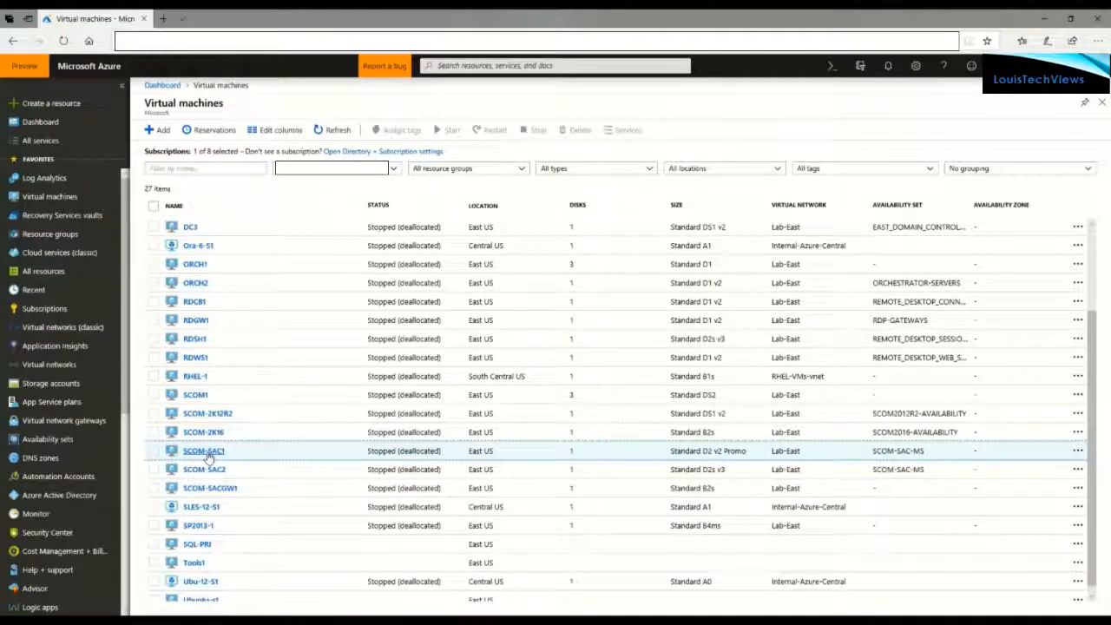
click(205, 452)
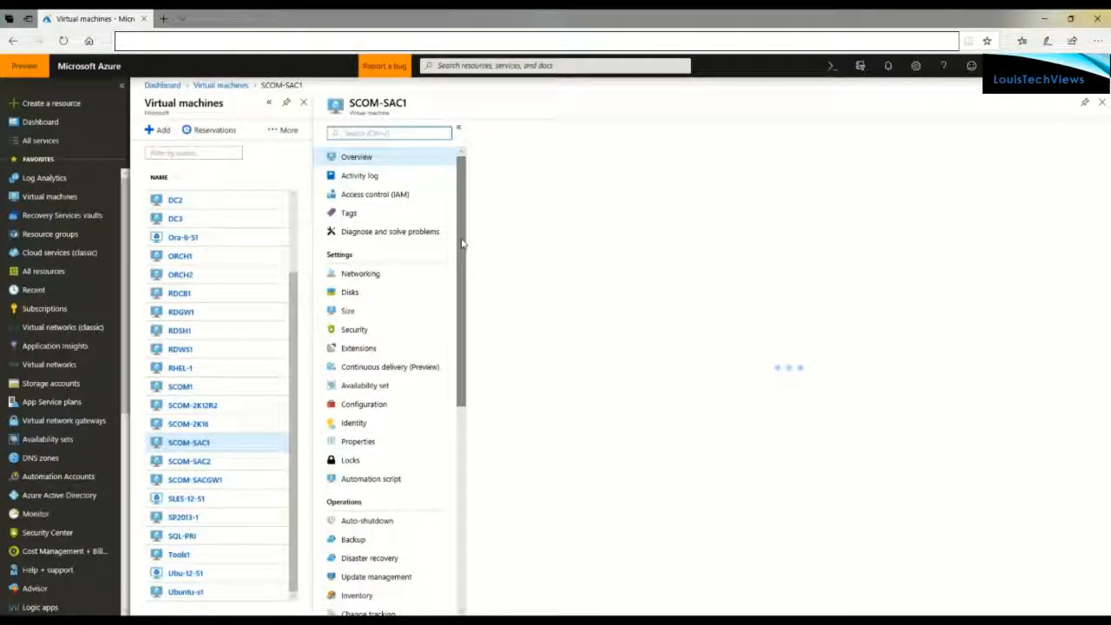
click(355, 275)
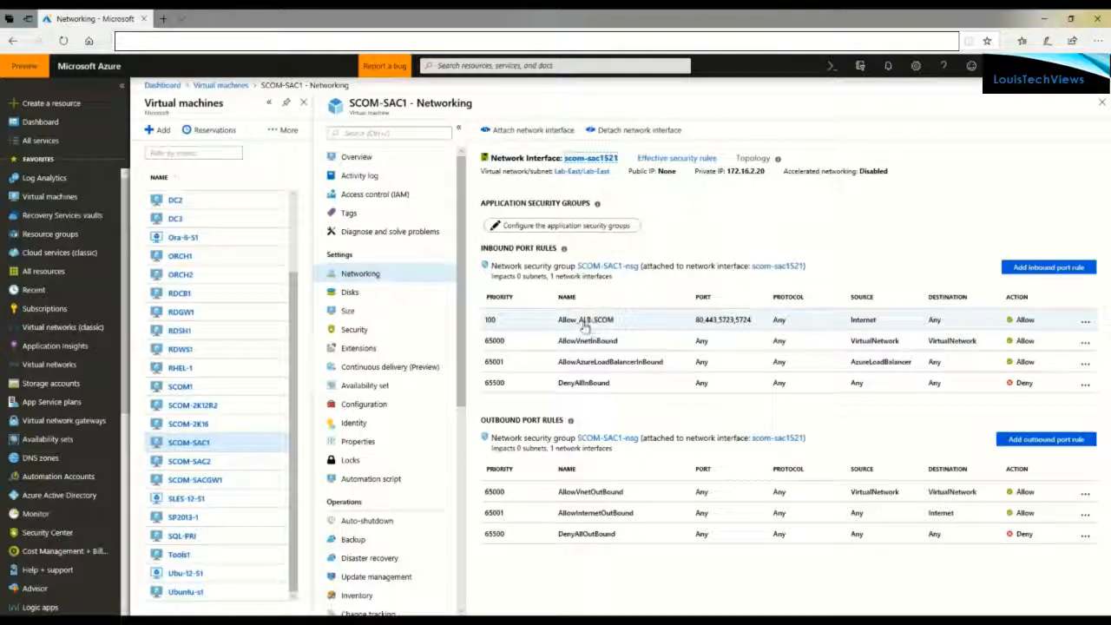
Start a new inbound port rule for SCOM-SAC1 with Service Tag as the source and Internet as the source service tag
click(1042, 269)
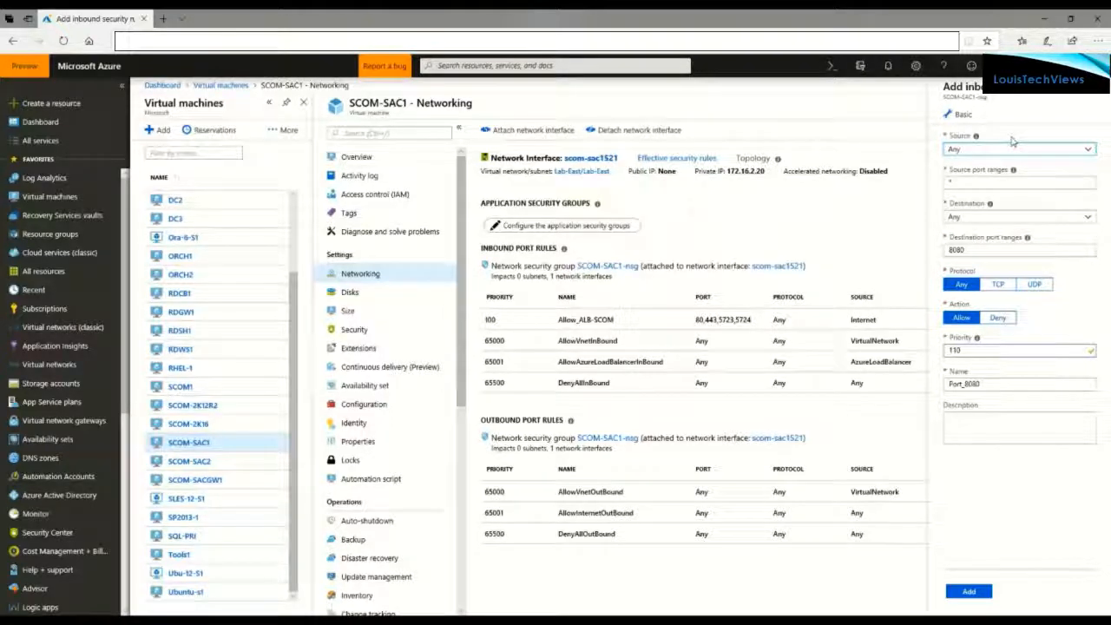
click(969, 153)
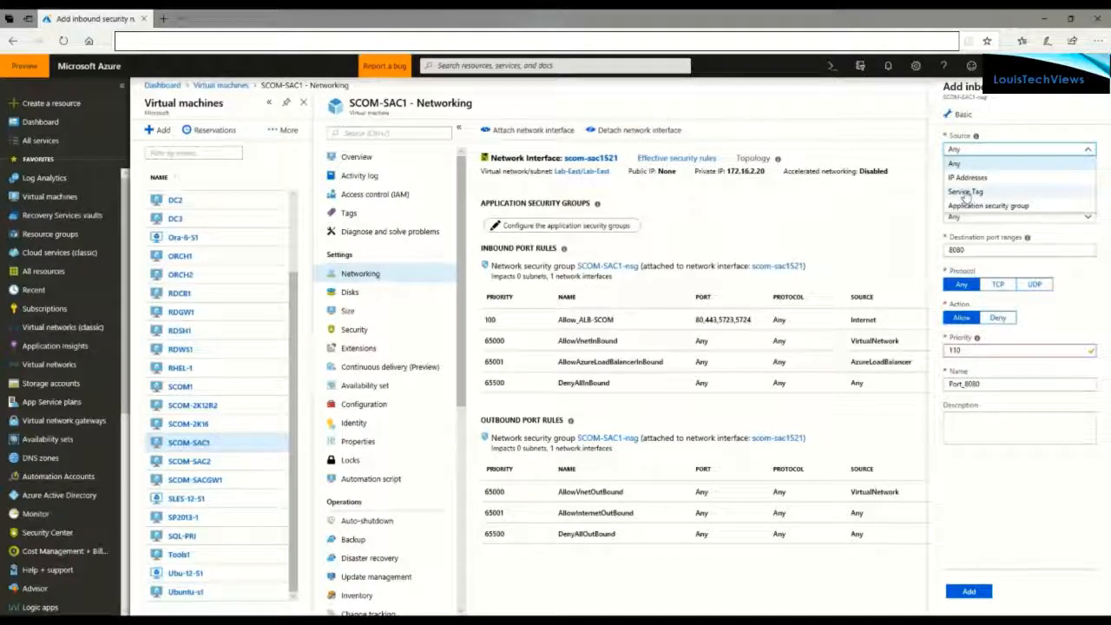
click(966, 193)
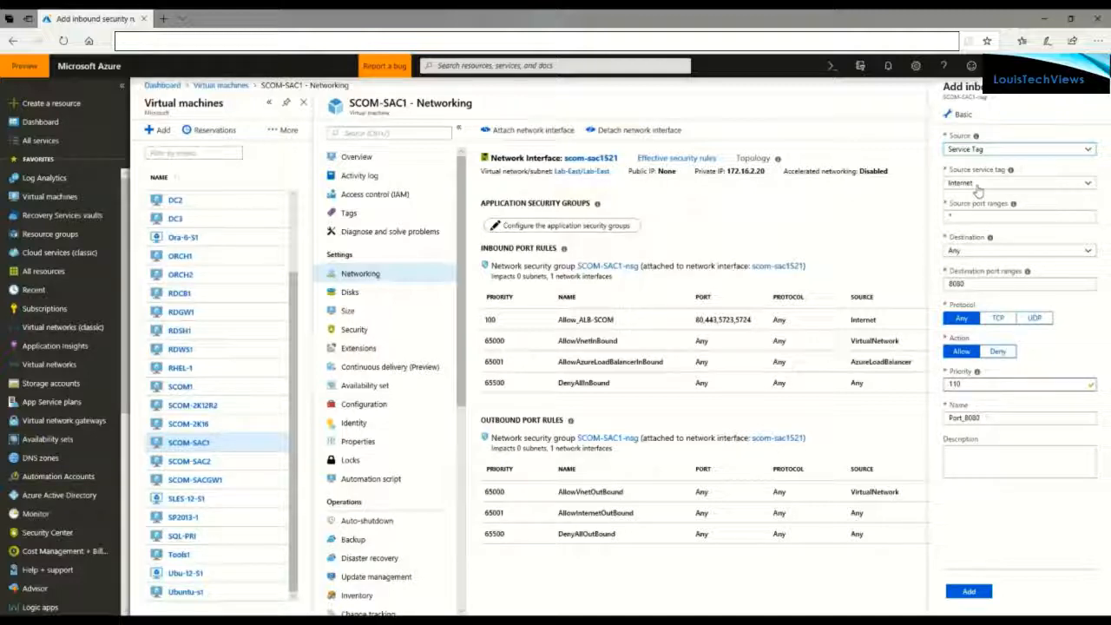
click(979, 190)
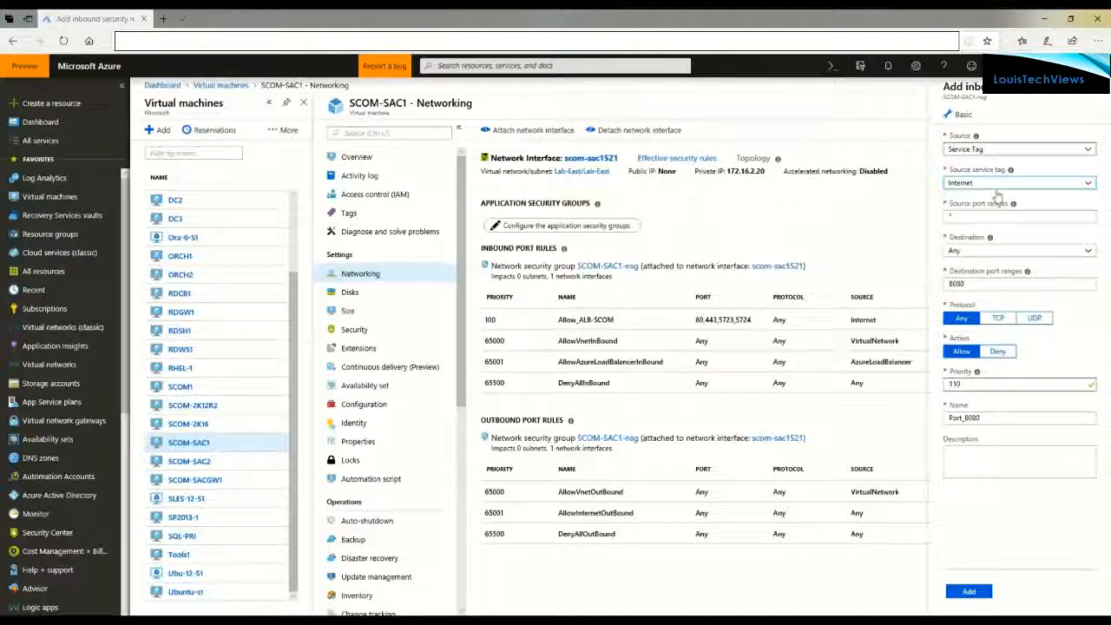
click(999, 184)
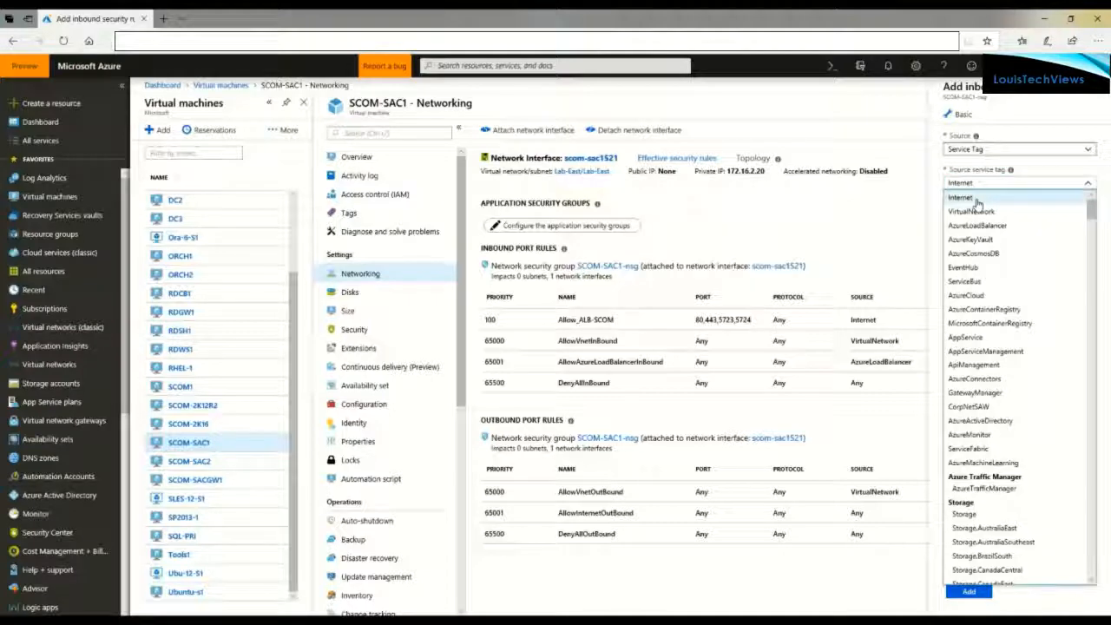
click(977, 199)
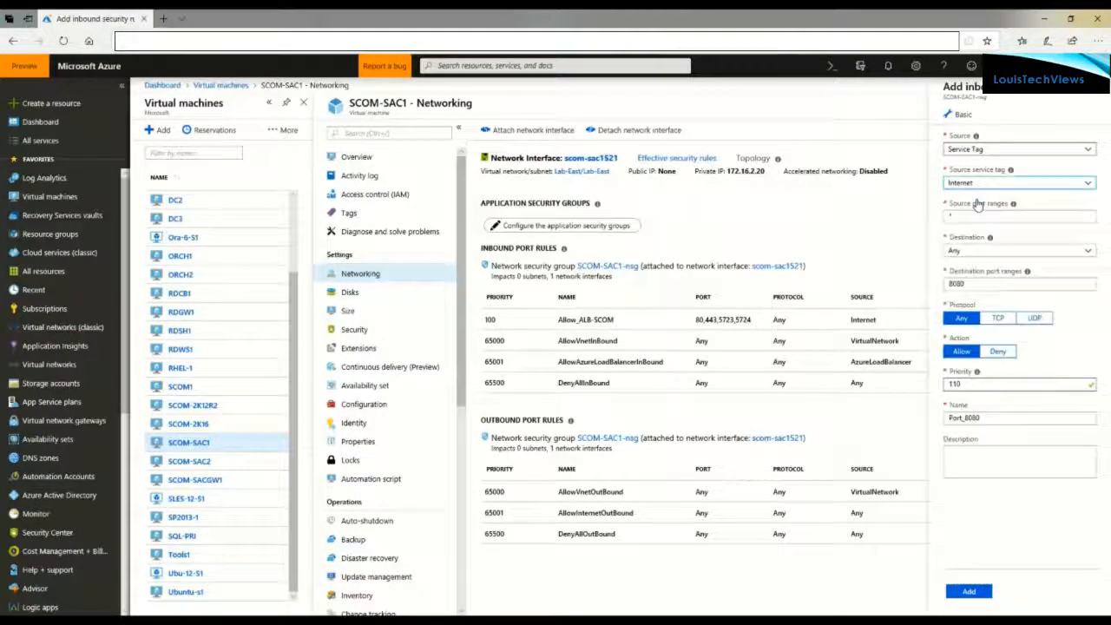
Choose Any as the rule's destination, examine its destination port ranges, priority and description fields, and discard the unsaved rule
click(981, 253)
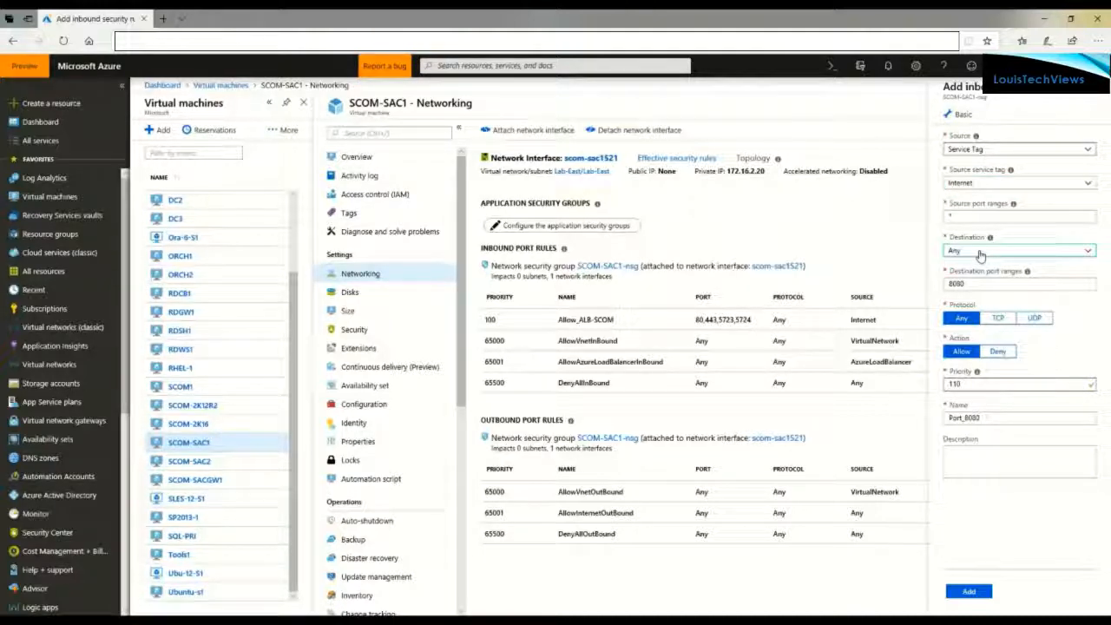
click(981, 251)
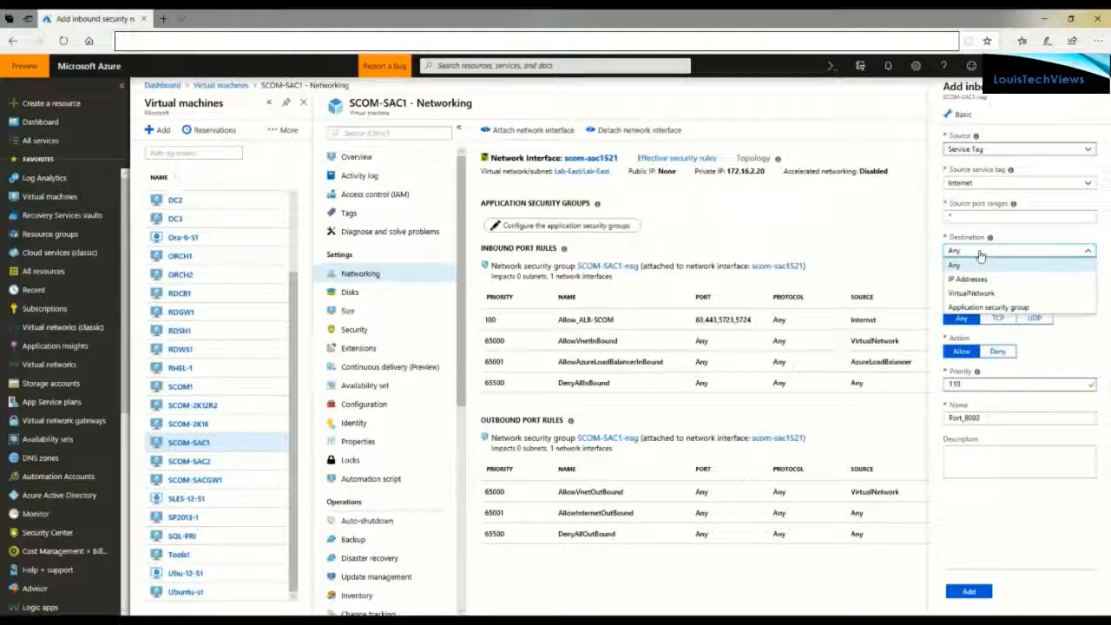
click(960, 264)
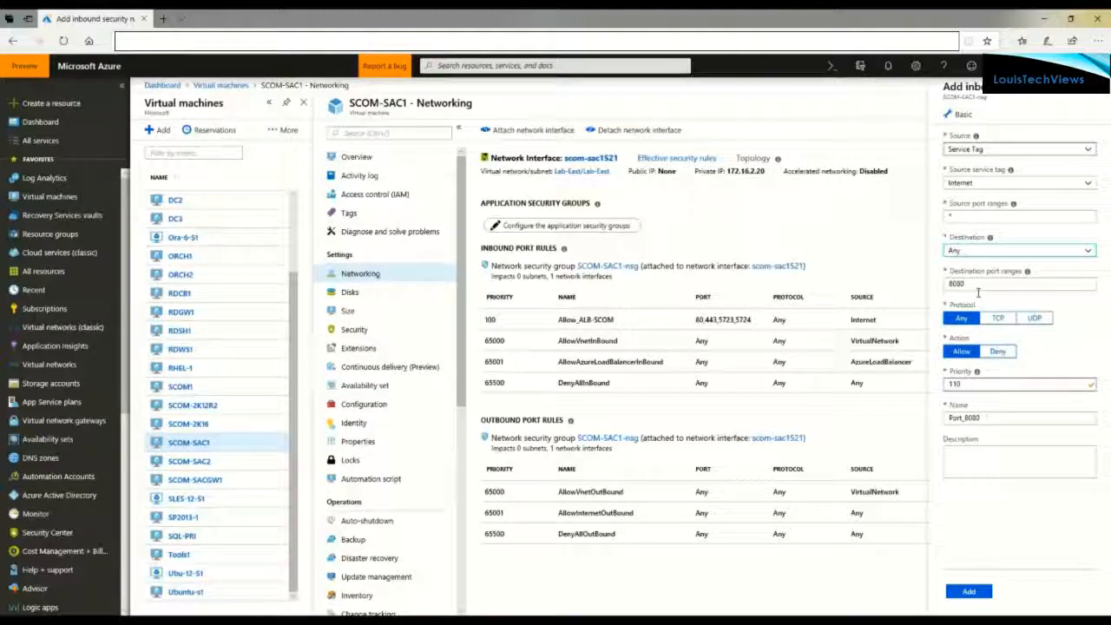
drag(979, 287, 940, 288)
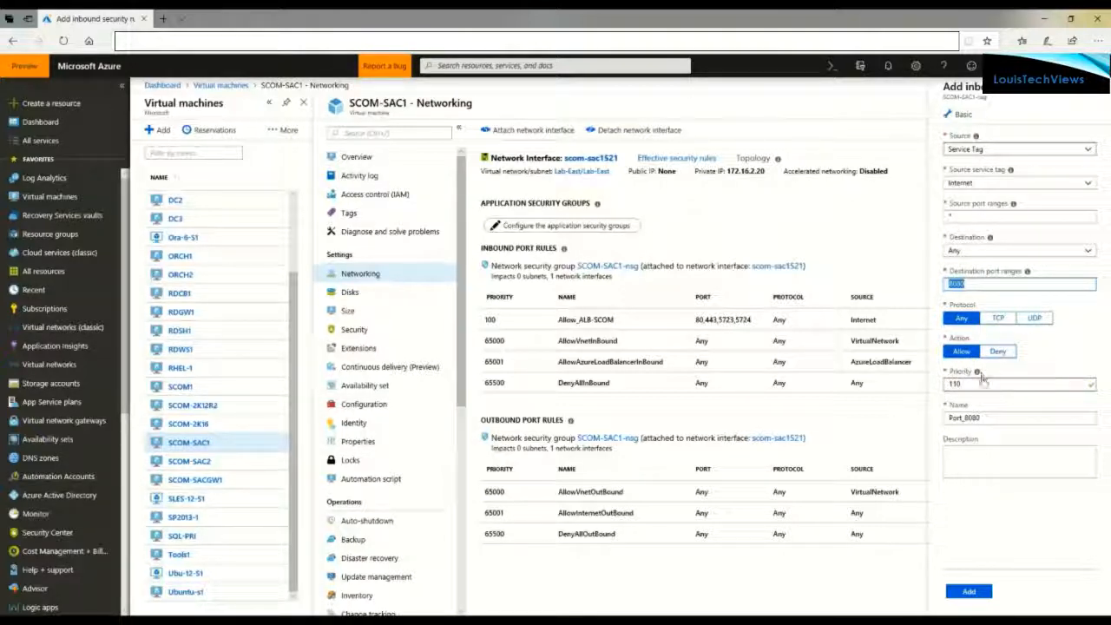
mouse_move(977, 373)
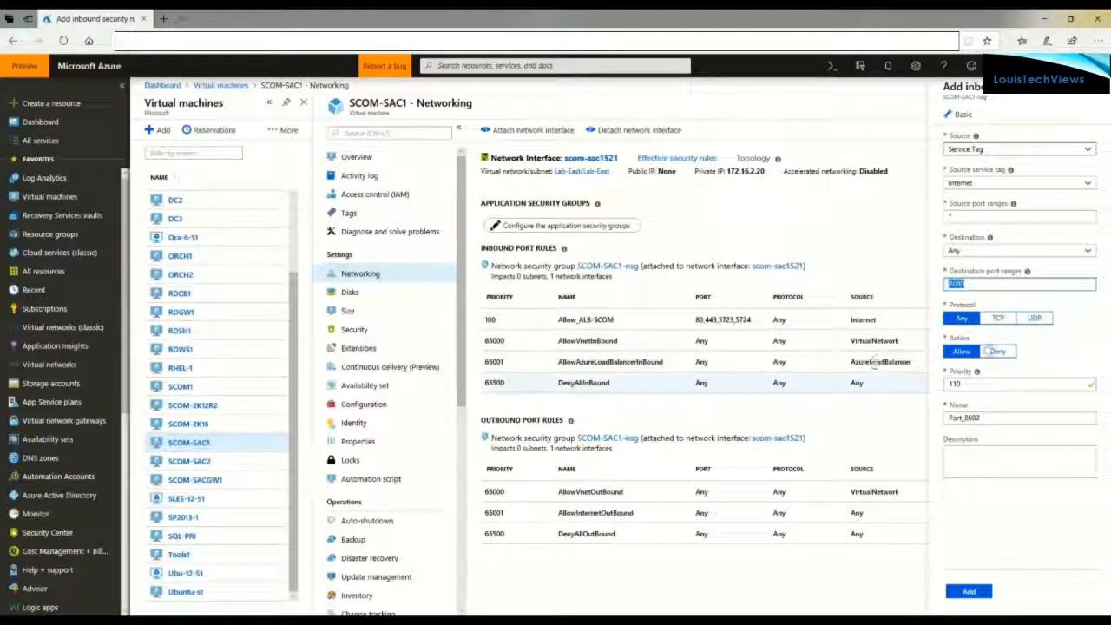
click(973, 457)
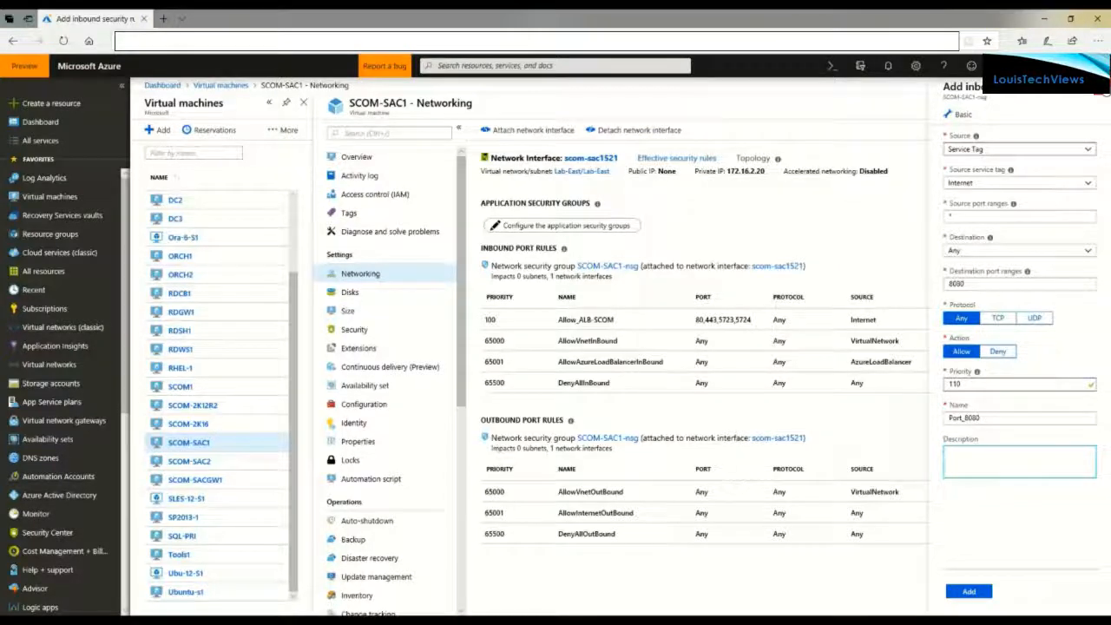
click(1102, 87)
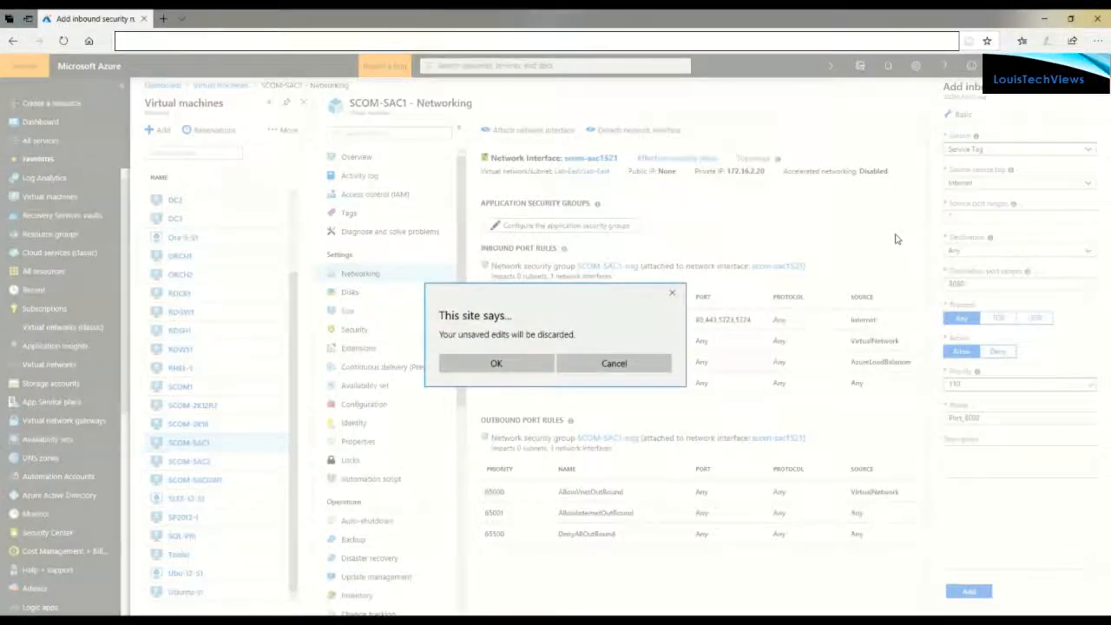
click(550, 369)
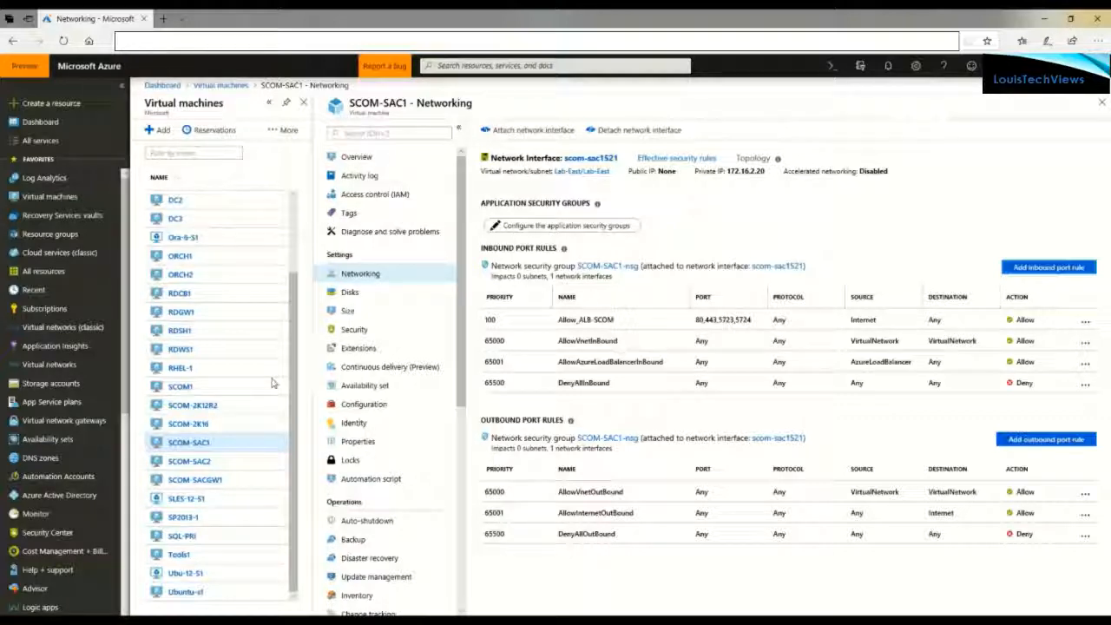
Leave the SCOM-SAC1 networking settings and open the list of load balancers
drag(128, 317, 135, 521)
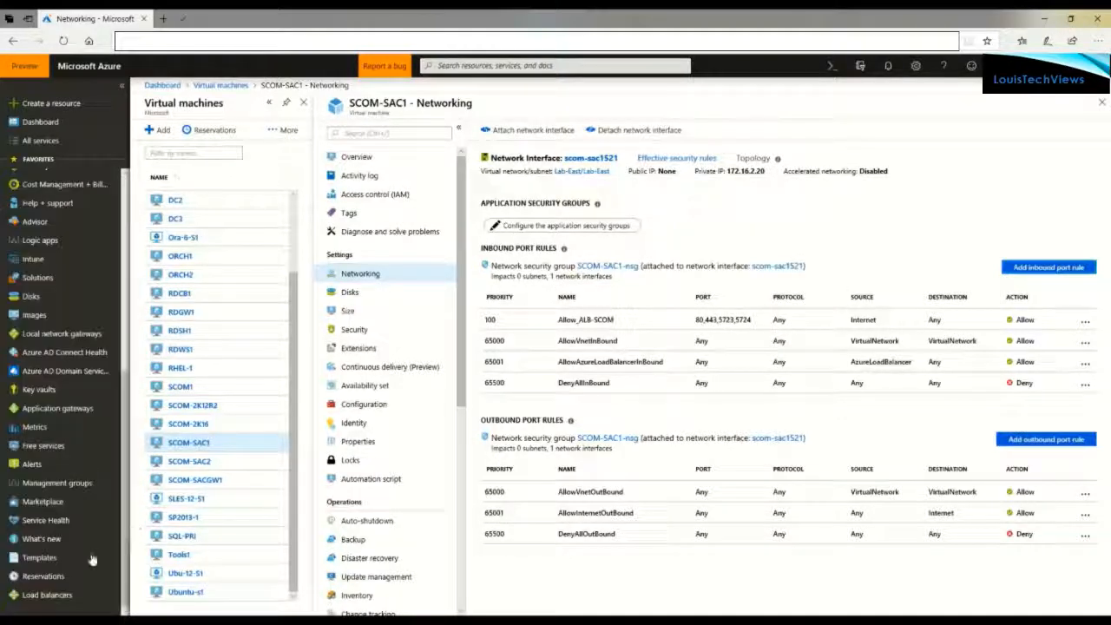
click(68, 598)
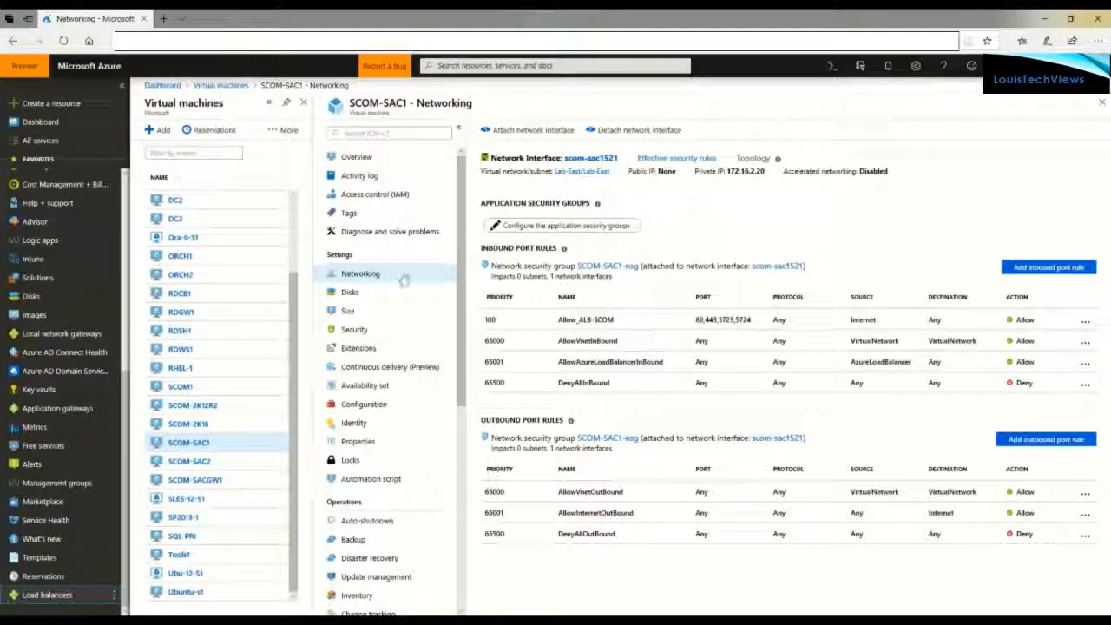